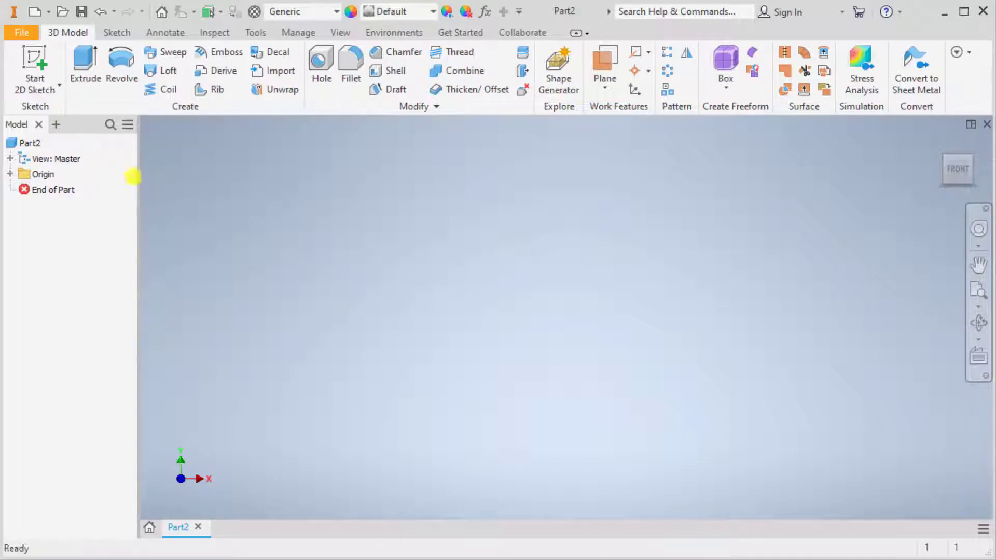
Step: Start a new 2D sketch on the front (XY) origin plane
right_click(320, 223)
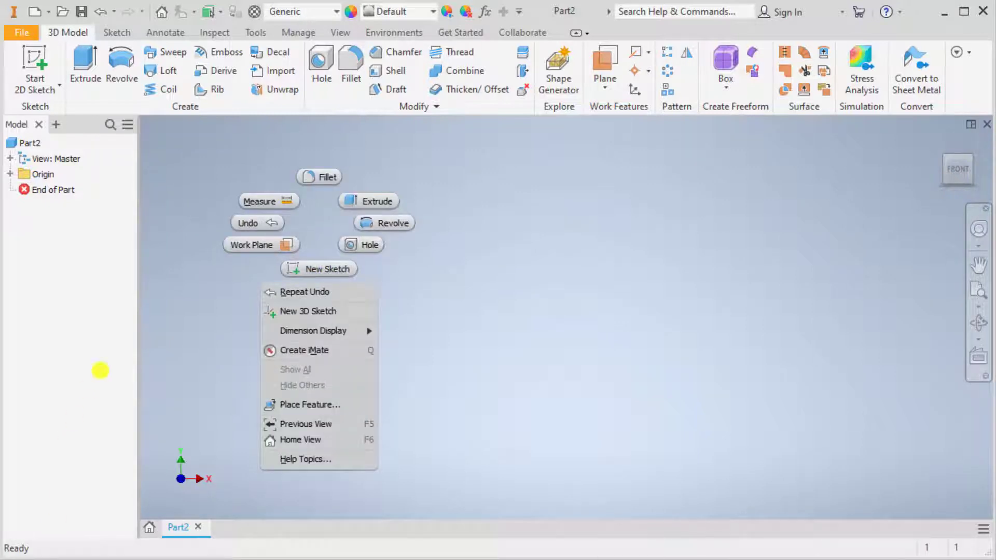
left_click(324, 268)
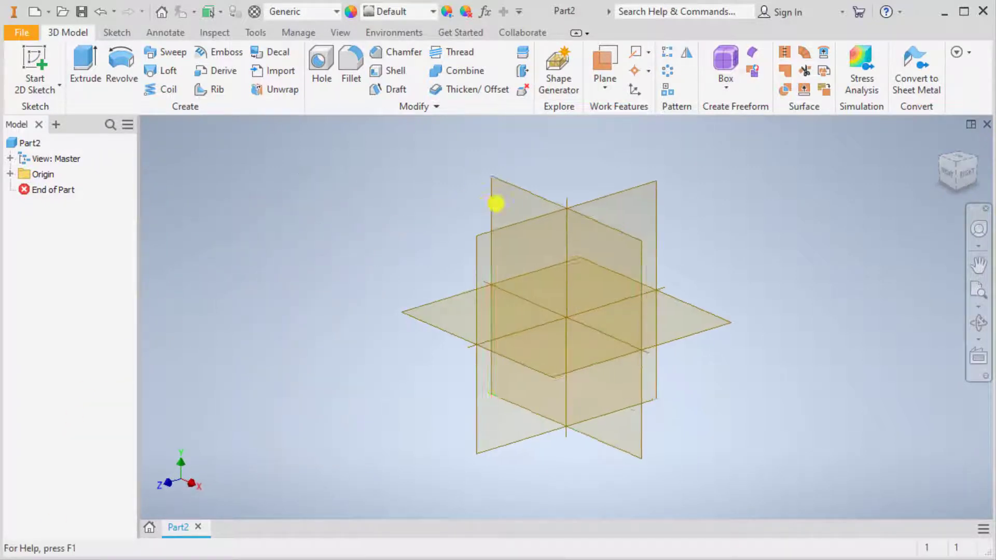
left_click(518, 195)
middle_click_drag(670, 204, 398, 268)
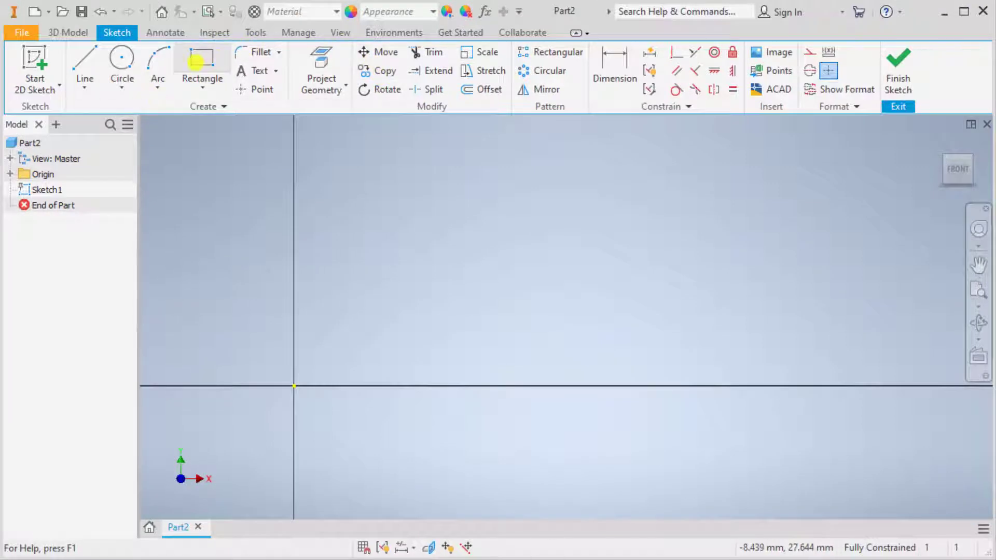
Step: Sketch a horizontal rectangle above and to the right of the origin, clear of both axes
left_click(202, 65)
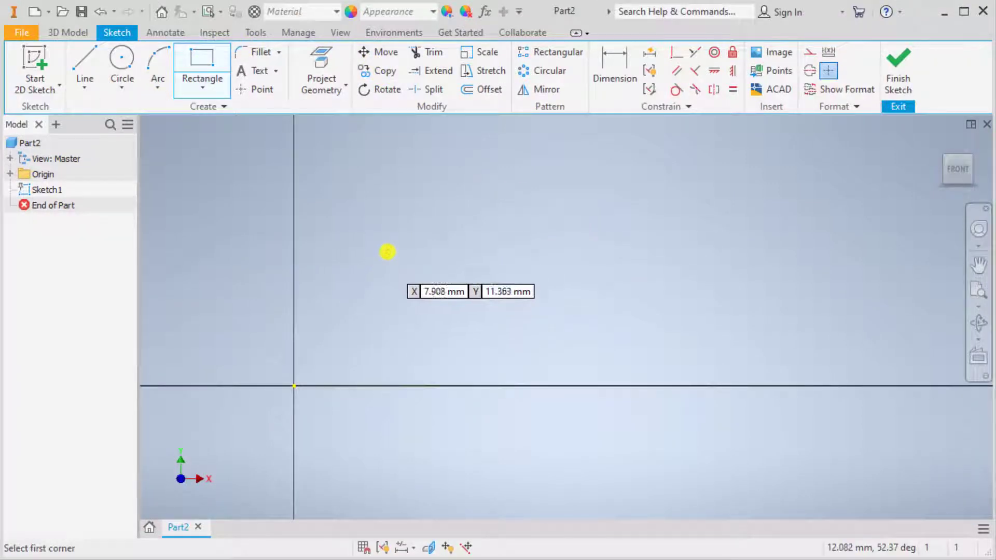
left_click(403, 203)
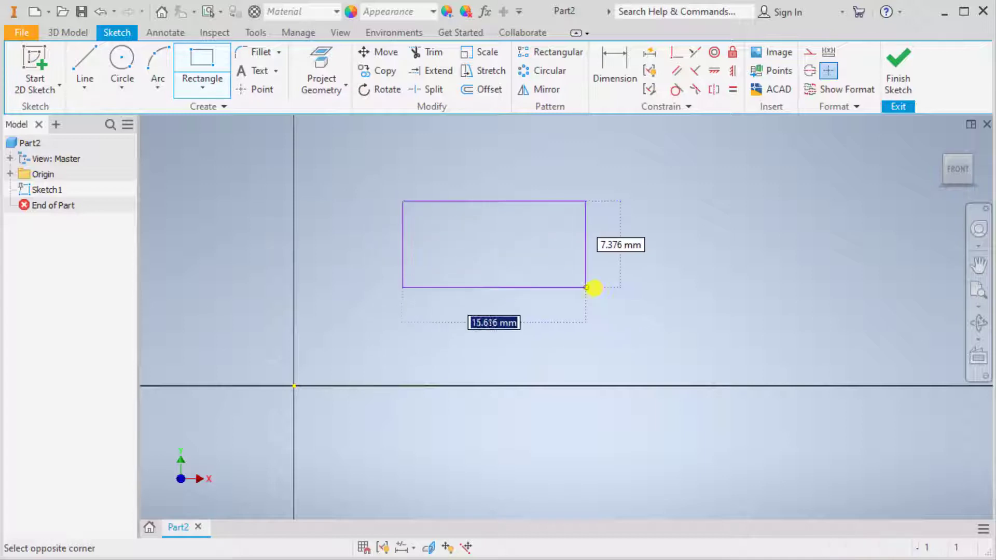
left_click(657, 311)
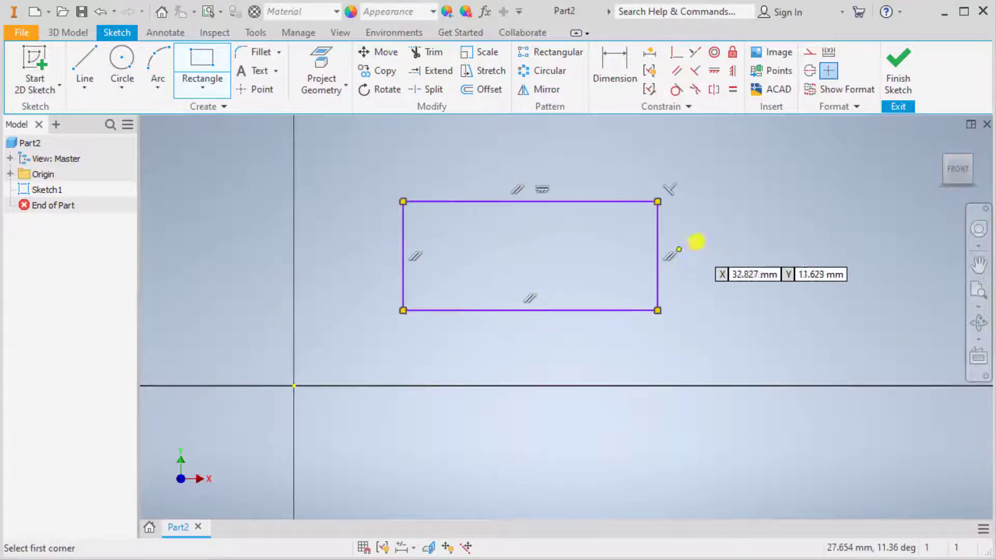
right_click(740, 217)
left_click(786, 218)
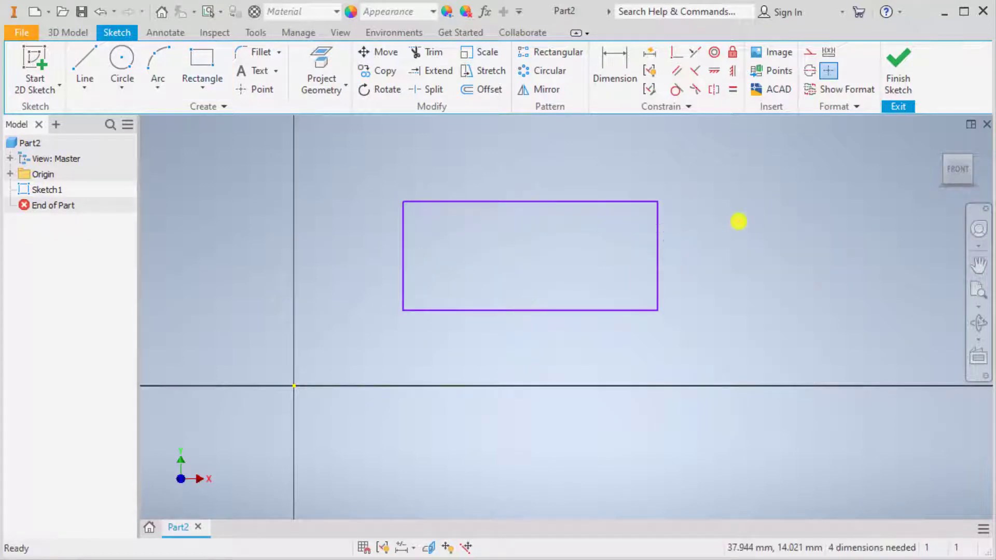
middle_click_drag(736, 220, 642, 278)
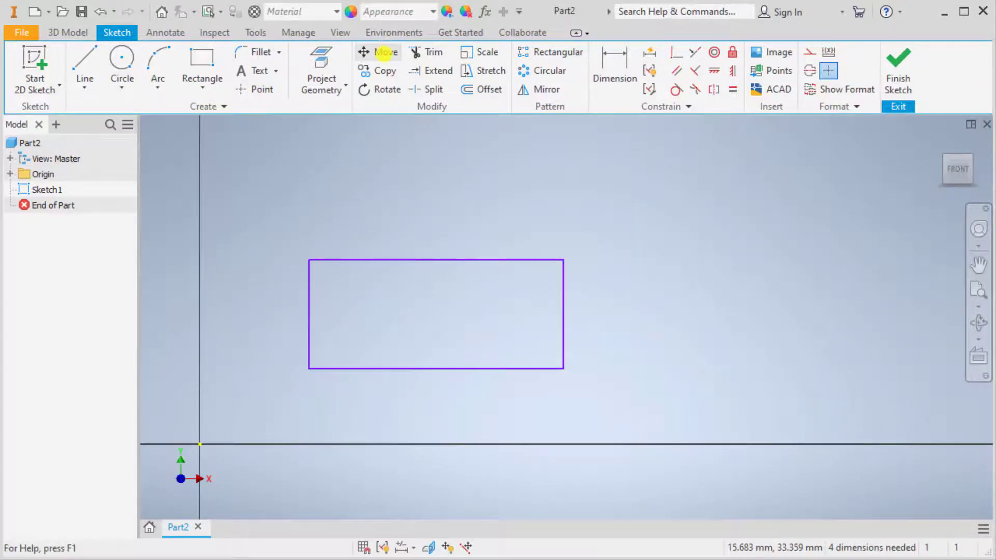
Step: Start the Move command with Optimize for Single Selection off and select all edges of the rectangle
left_click(386, 52)
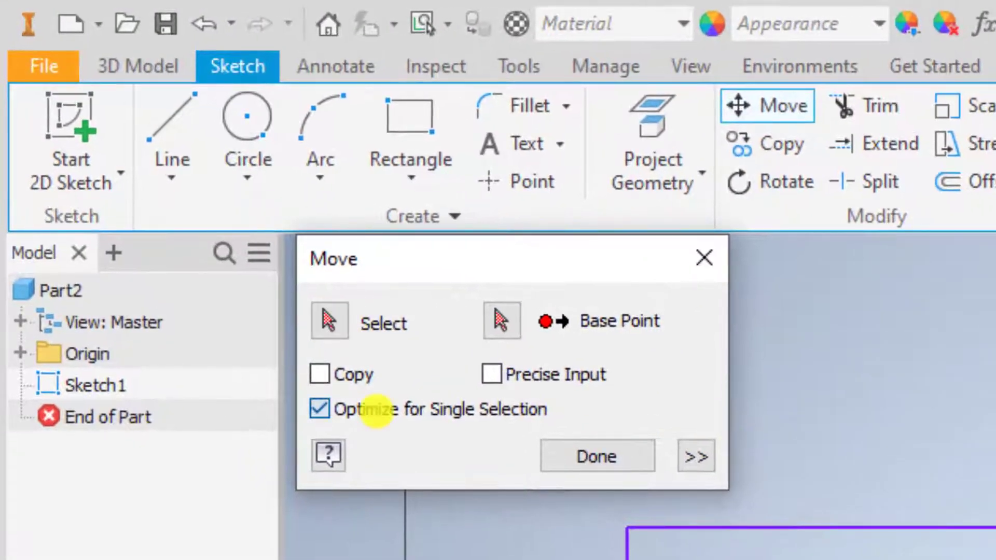
left_click(377, 410)
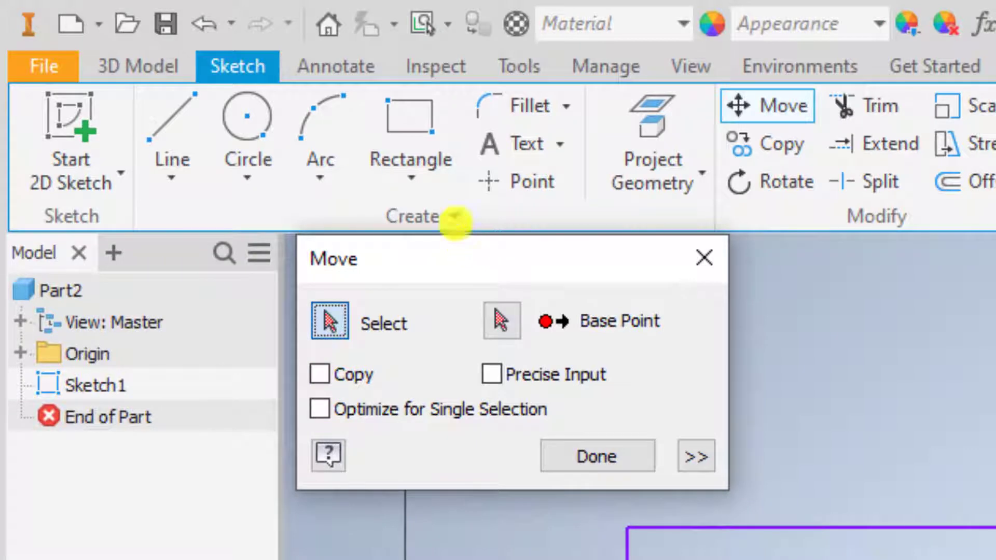
left_click_drag(465, 245, 406, 147)
mouse_move(562, 475)
left_mouse_down()
mouse_move(582, 514)
mouse_move(651, 420)
mouse_move(629, 405)
left_mouse_up()
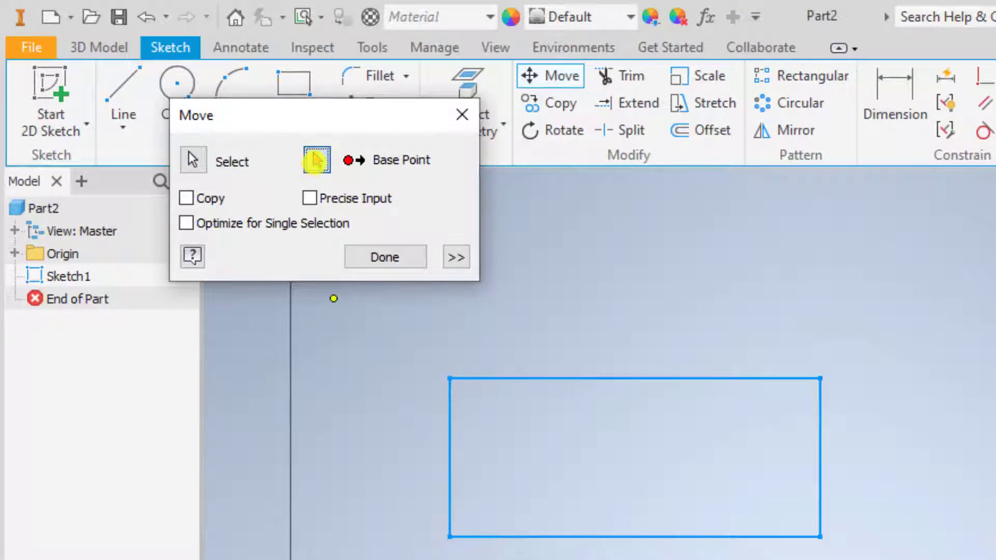
Step: Move the rectangle slightly up and to the right, using its lower-left corner as the base point
left_click(316, 161)
left_click(317, 161)
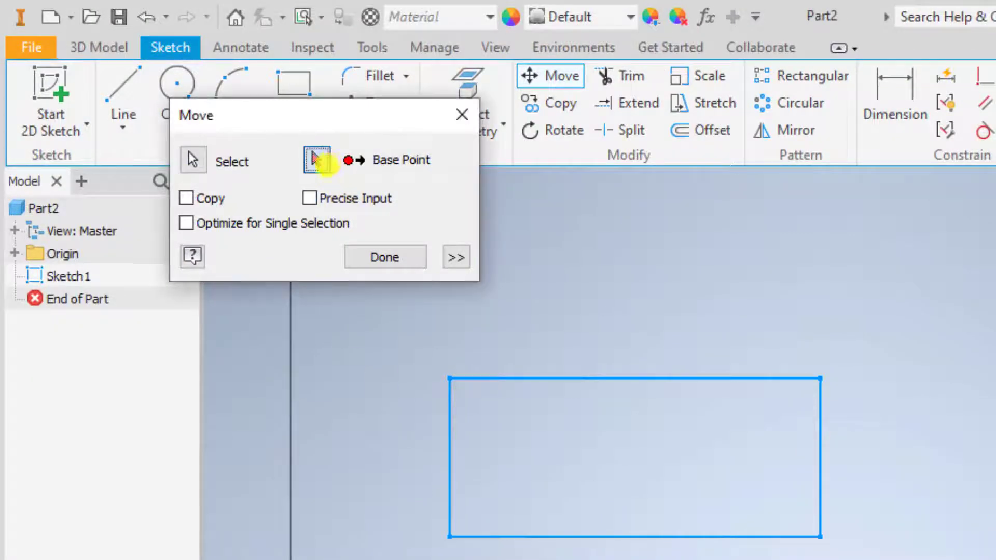
left_click(315, 159)
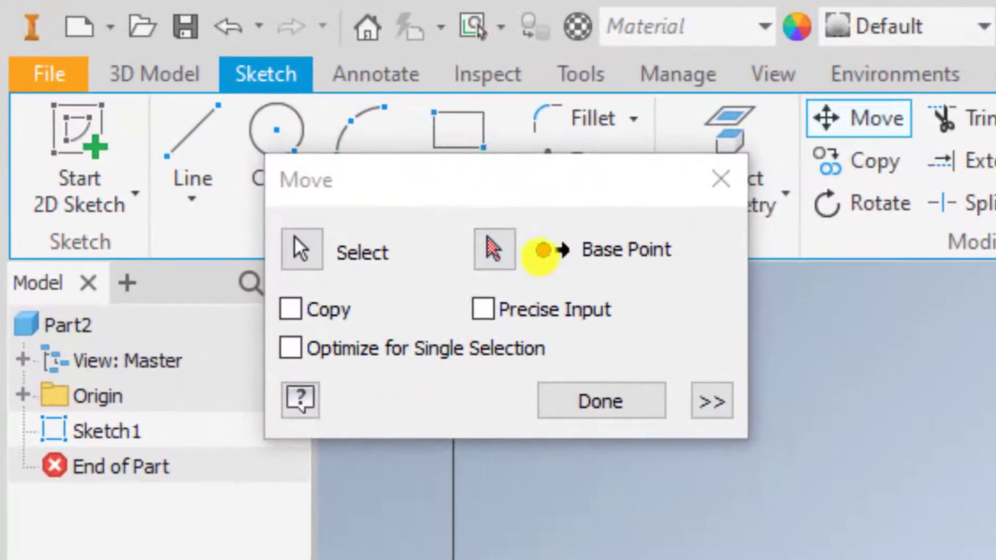
left_click(507, 251)
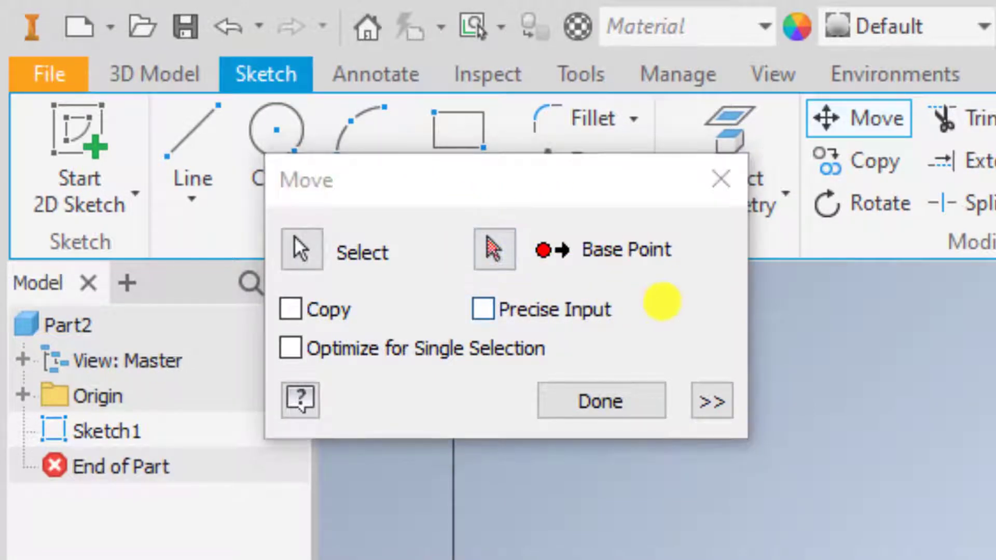
left_click(493, 247)
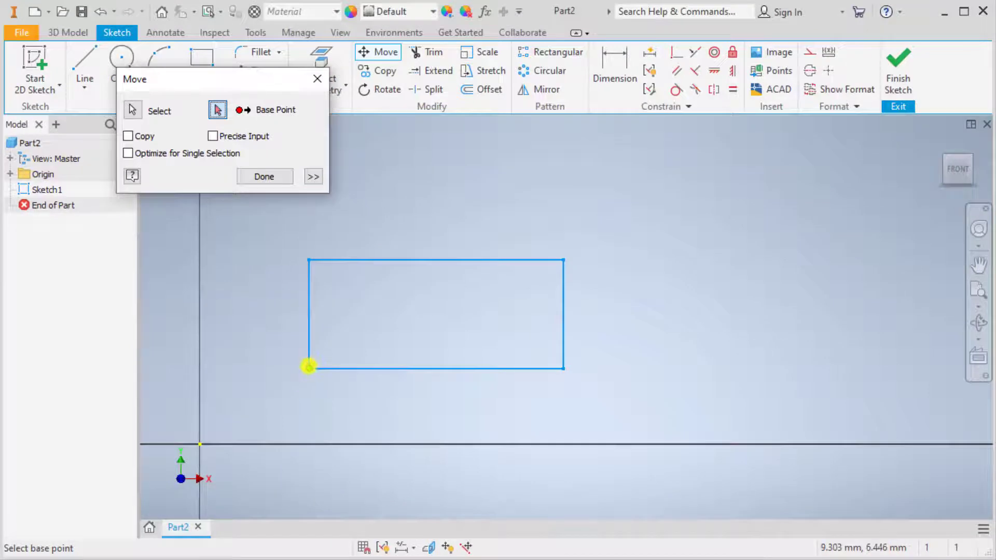
left_click(309, 368)
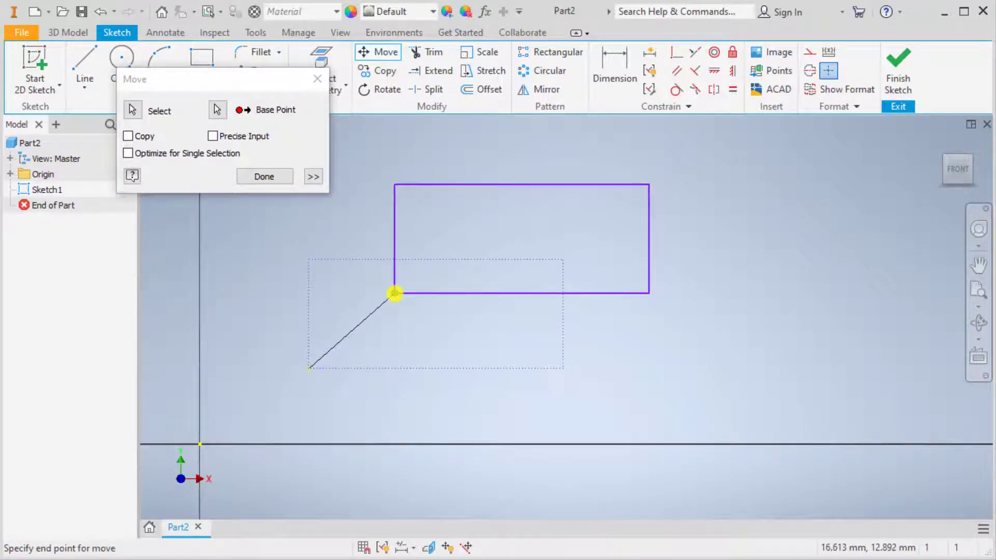
left_click(373, 342)
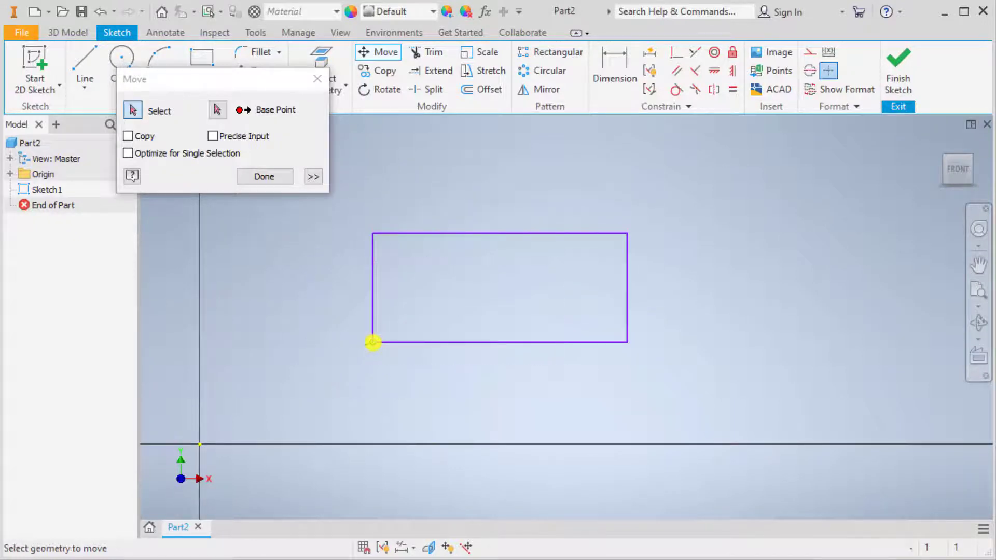
Step: Place a copy of the rectangle to its upper right using Move with the Copy option and its lower-left corner as base point
middle_click_drag(281, 333, 229, 358)
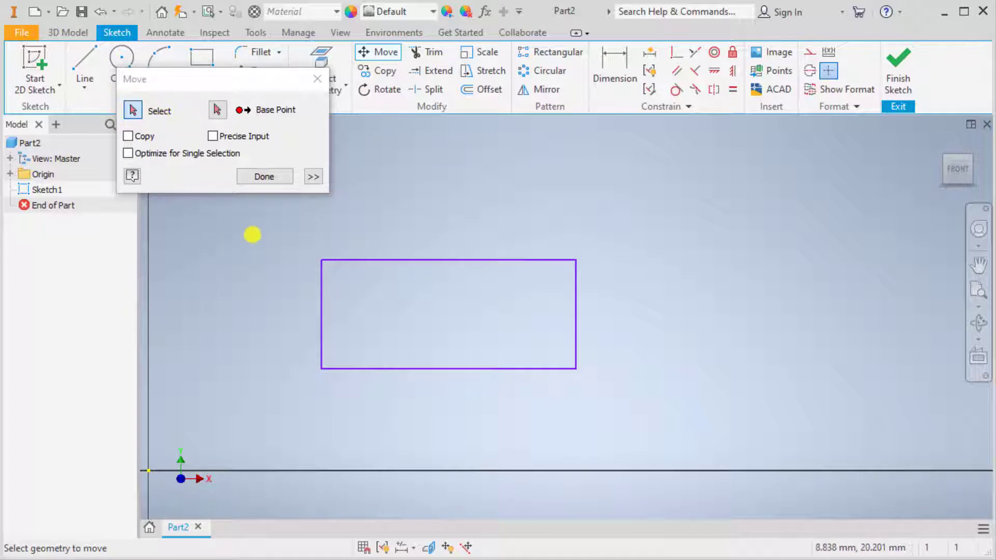
left_click_drag(253, 235, 669, 407)
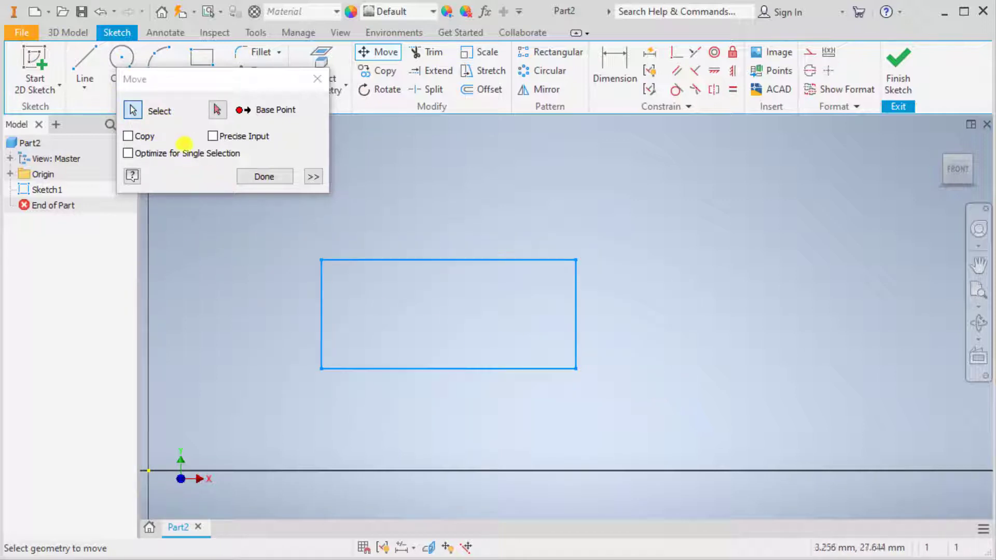
left_click(217, 108)
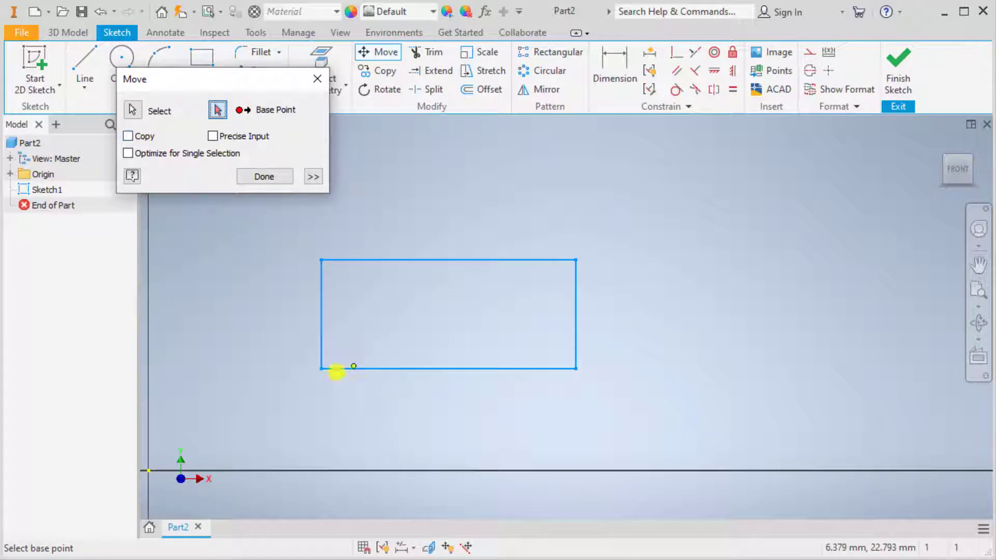
left_click(321, 369)
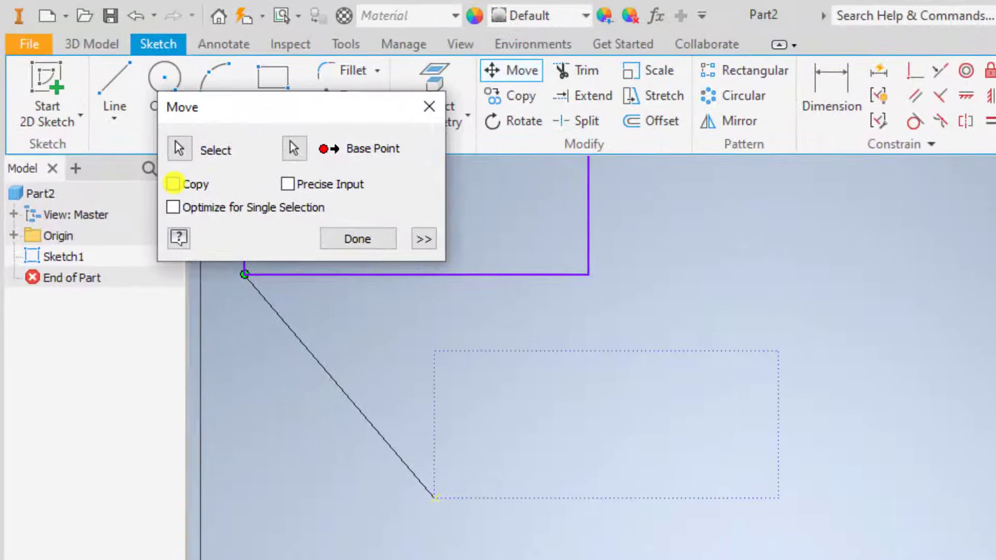
left_click(130, 138)
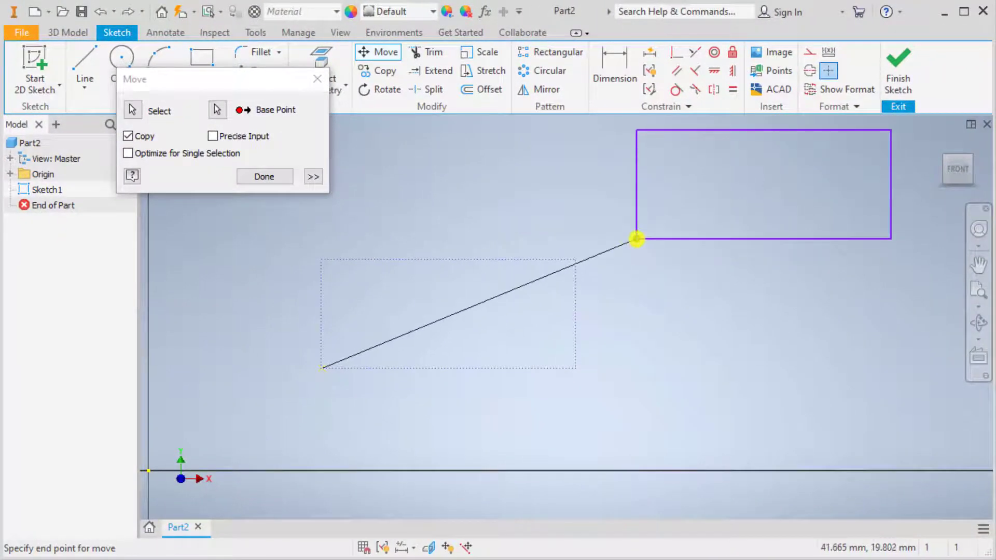
left_click(654, 246)
middle_click_drag(701, 280, 605, 340)
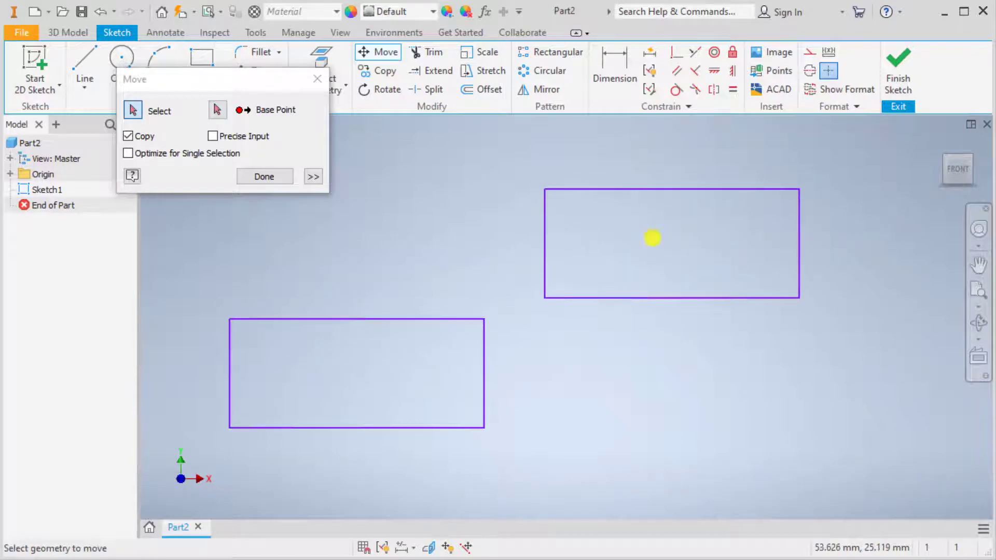
Step: Leave the Move command and remove the copied rectangle, keeping only the original
key("Escape")
left_click_drag(491, 149, 889, 319)
key("Delete")
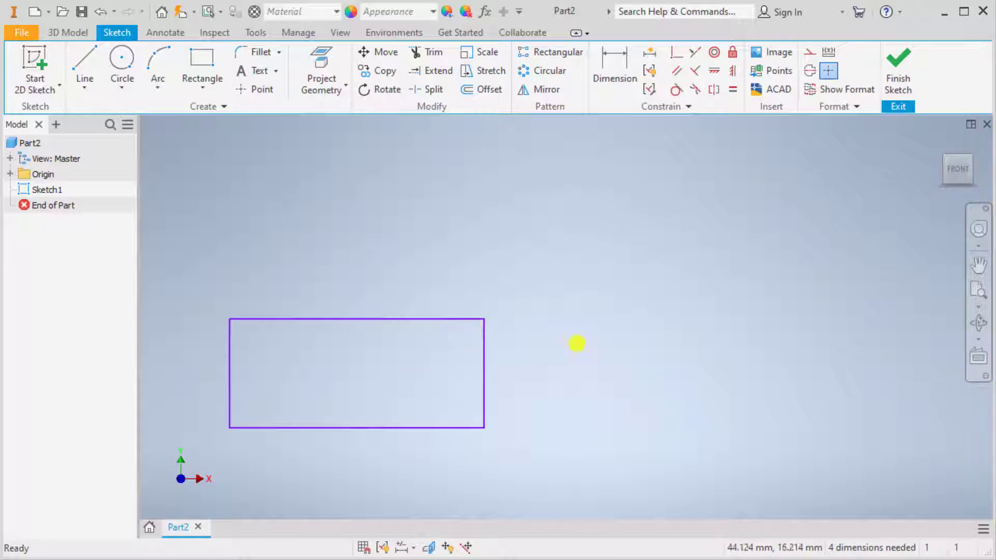
middle_click_drag(577, 344, 665, 307)
scroll(649, 311, "down", 2)
key("ctrl+z")
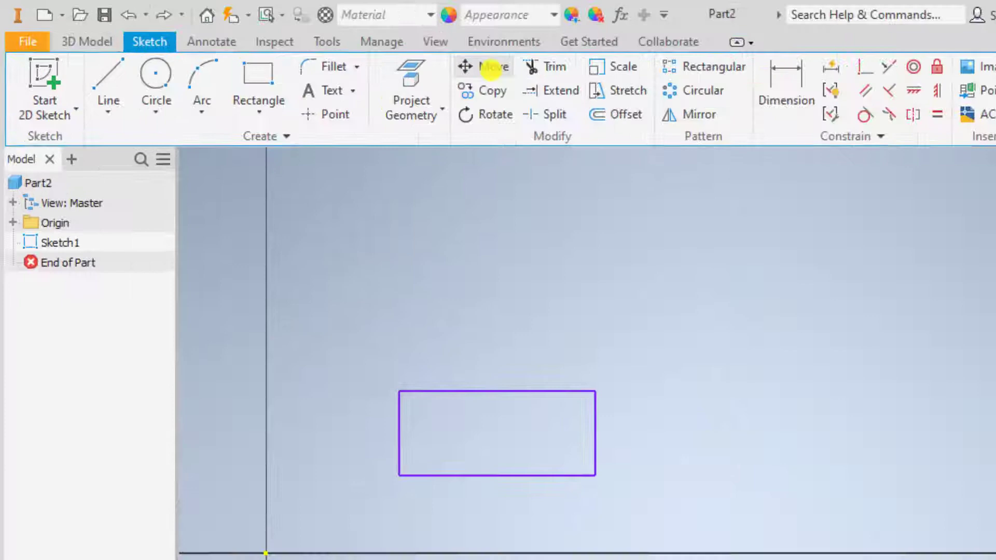
Step: Restart the Move command, select the whole rectangle, and set its lower-left corner as the base point
left_click(381, 52)
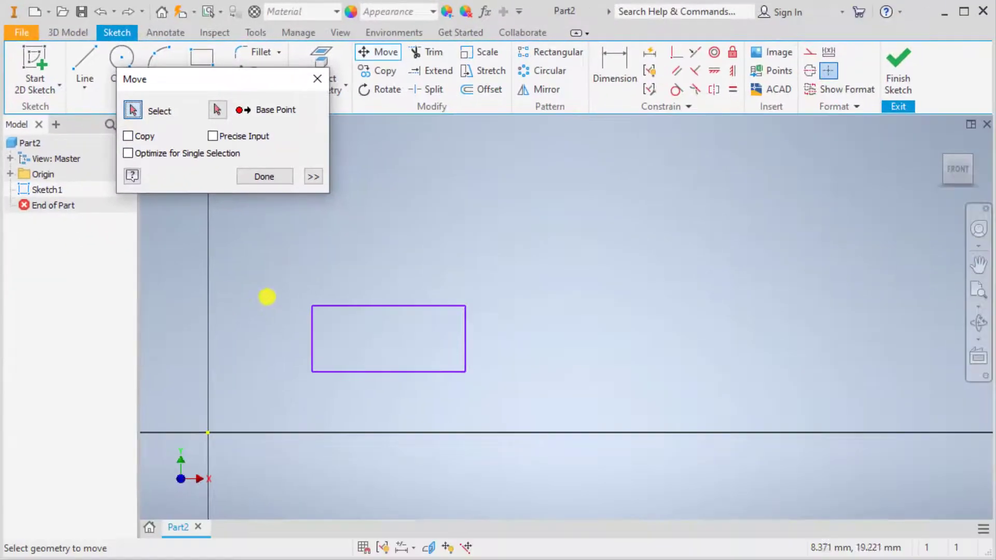
mouse_move(267, 279)
left_mouse_down()
mouse_move(418, 342)
mouse_move(500, 399)
left_mouse_up()
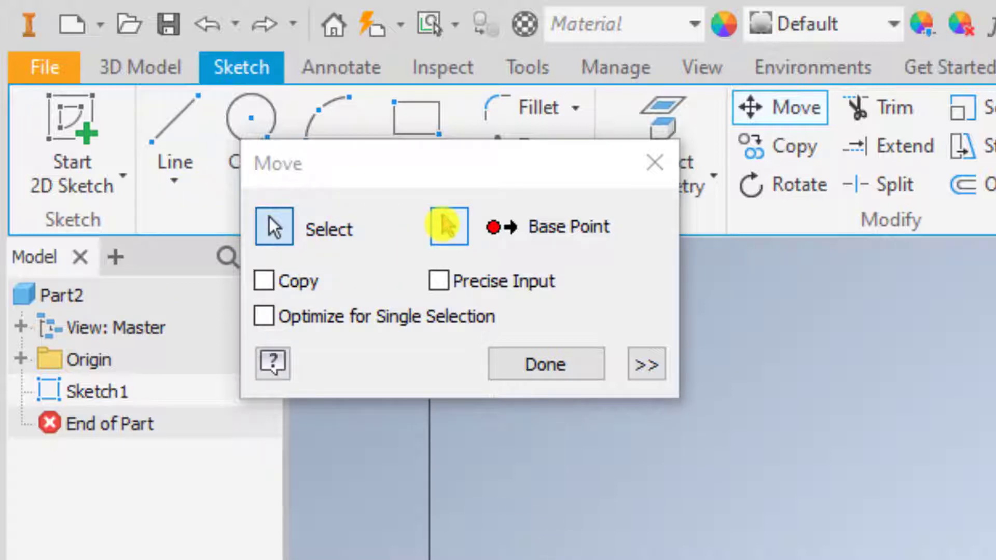
left_click(448, 227)
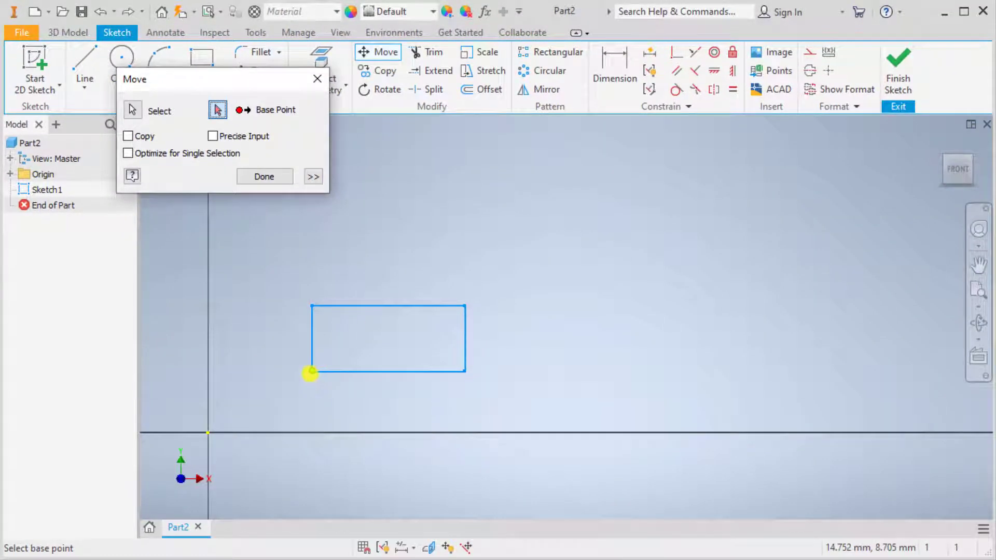
left_click(312, 370)
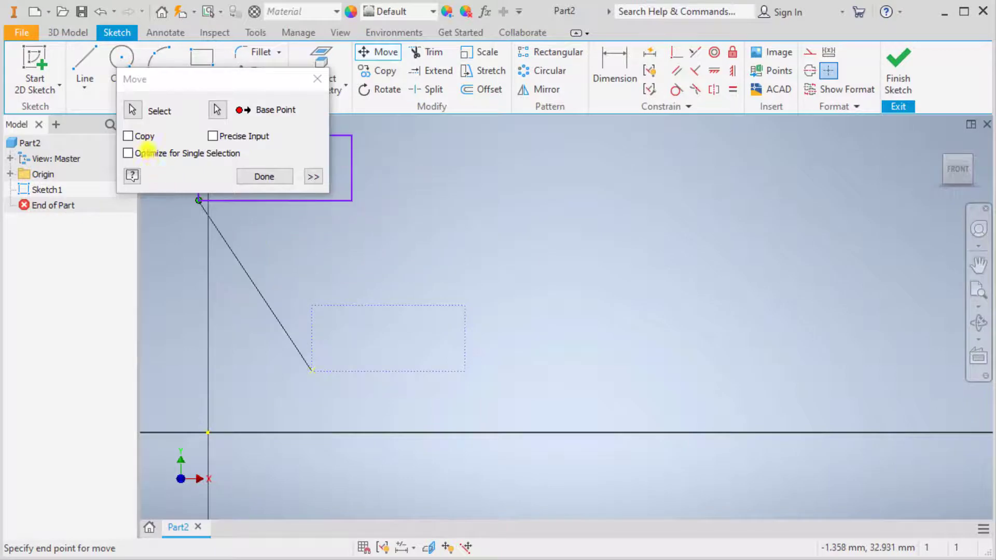
Step: Try to copy the selected rectangle using the Copy and Precise Input options with X 15 and Y 15
left_click(158, 137)
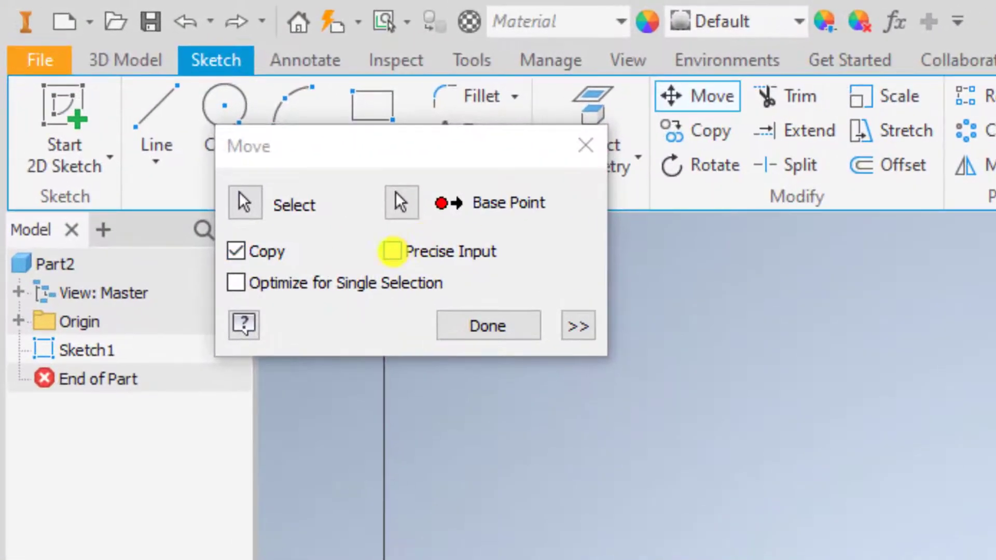
left_click(352, 225)
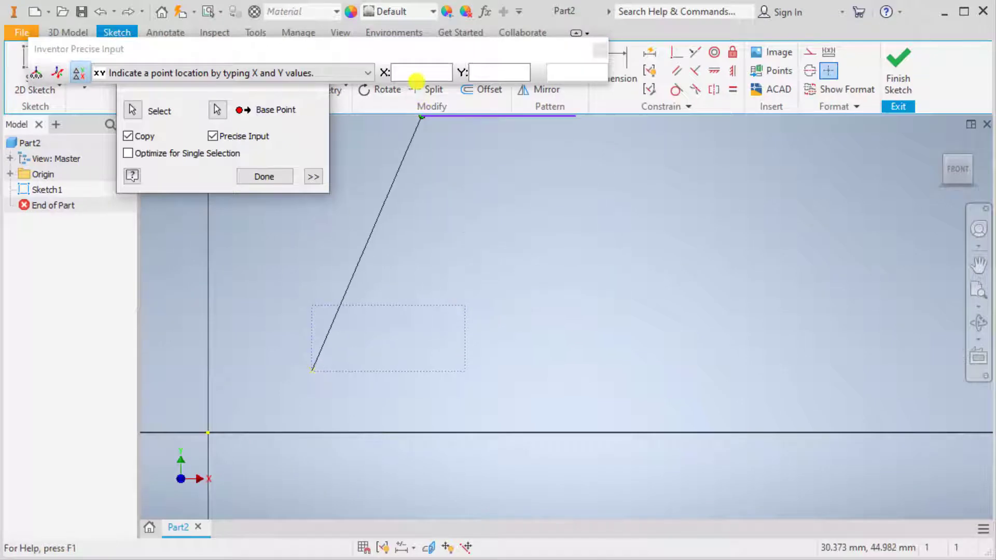
left_click(418, 75)
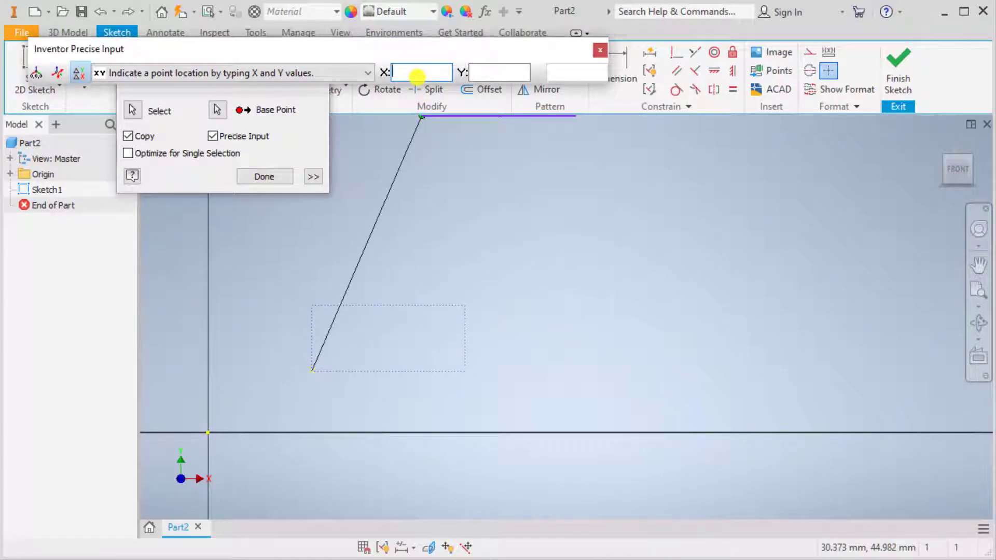
type("15")
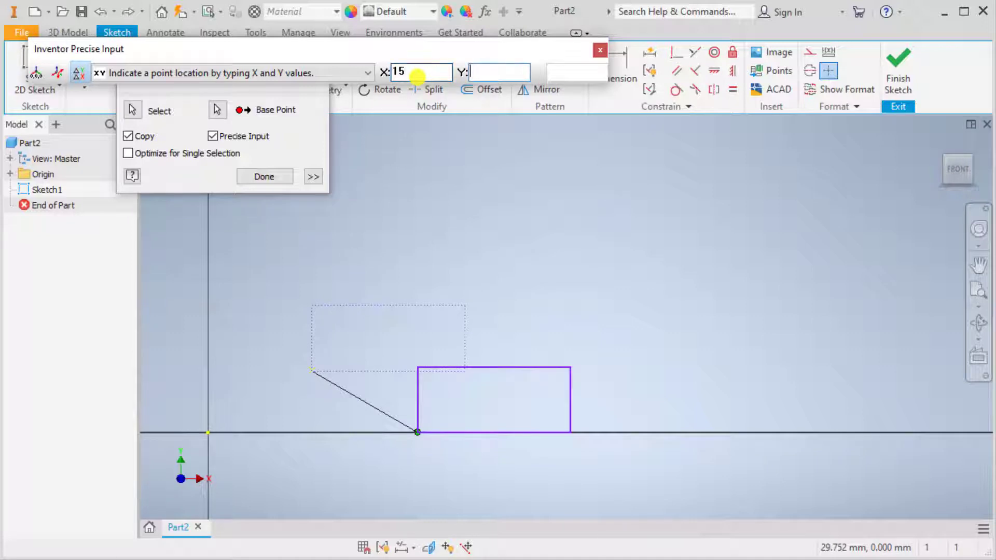
type("1")
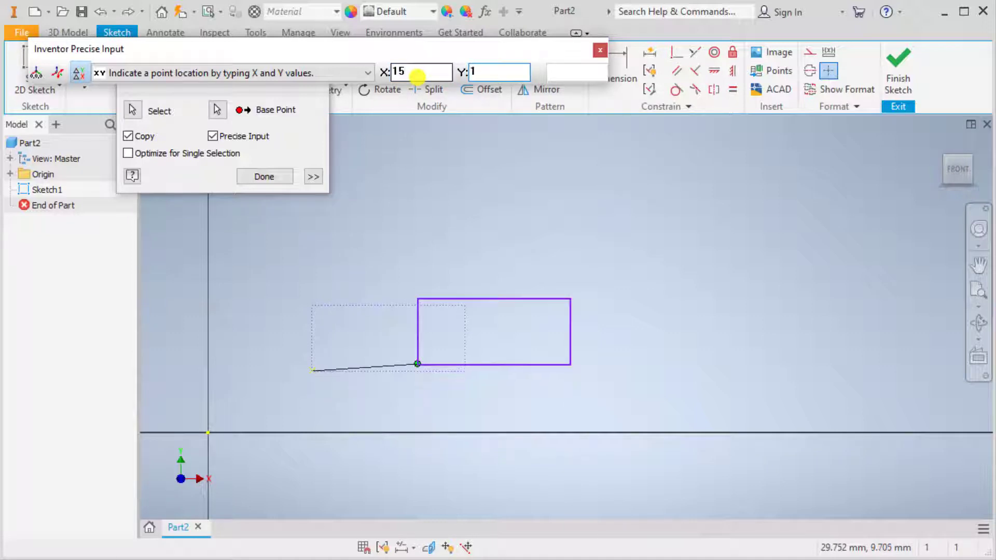
type("5")
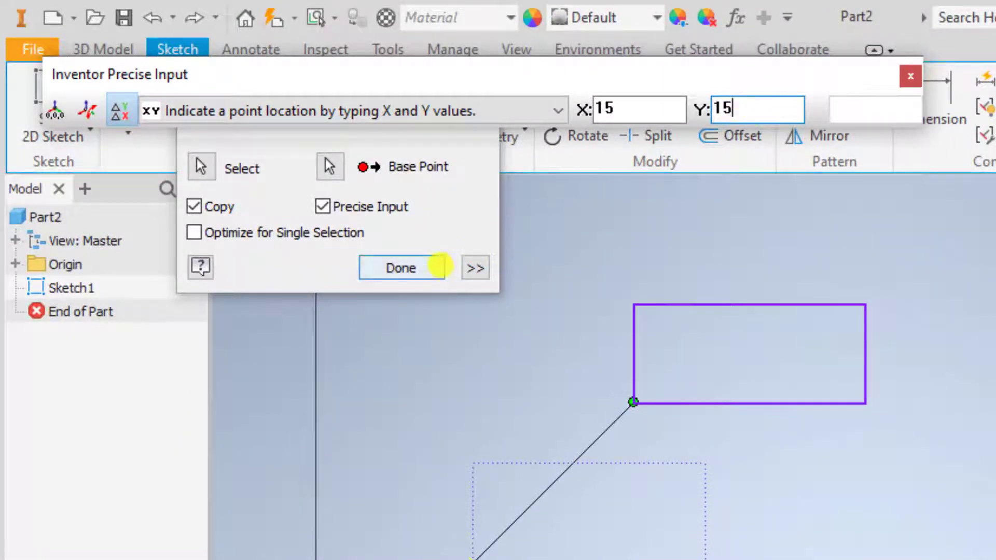
left_click(440, 267)
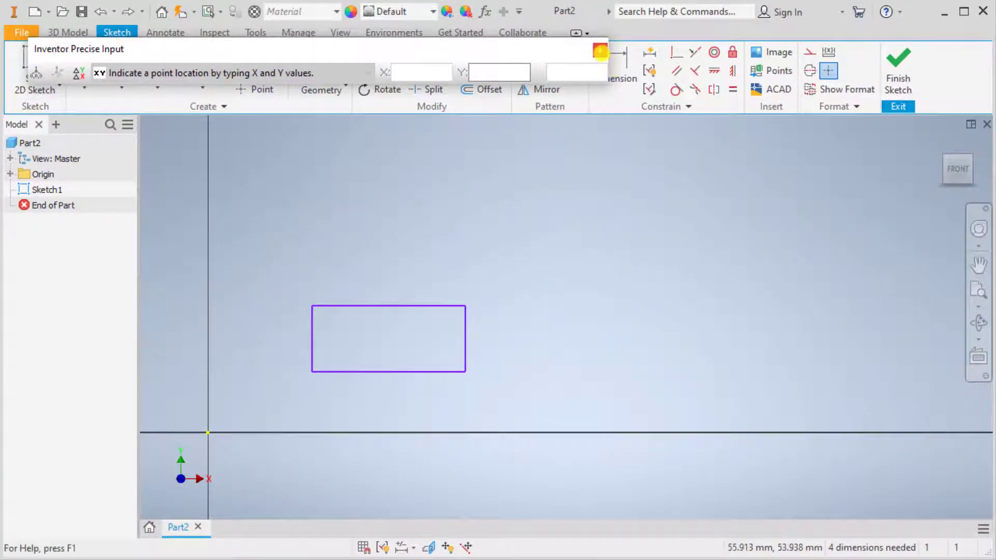
left_click(600, 51)
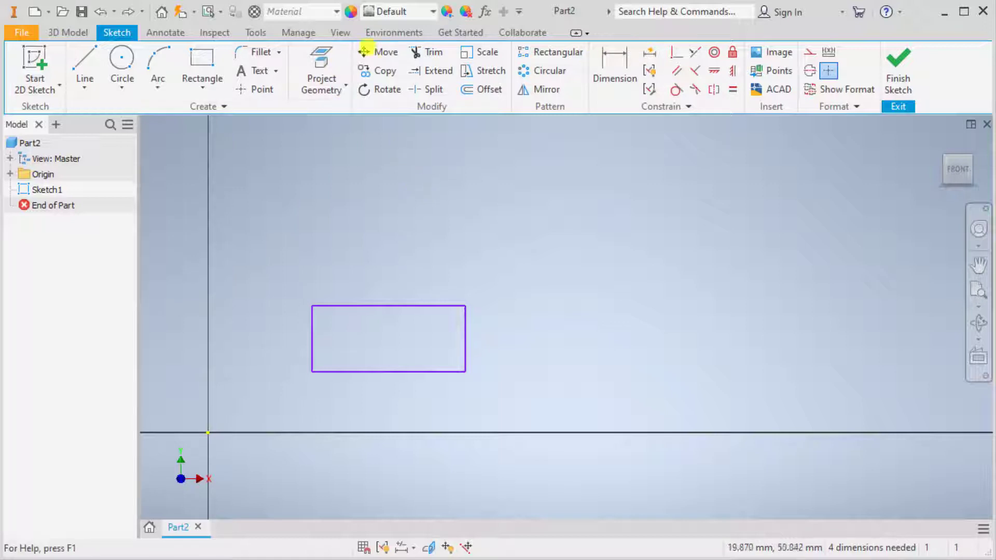
Step: Copy the whole rectangle with Move from its lower-left corner, using the Copy and Precise Input options with X 15 and Y 15
left_click(379, 52)
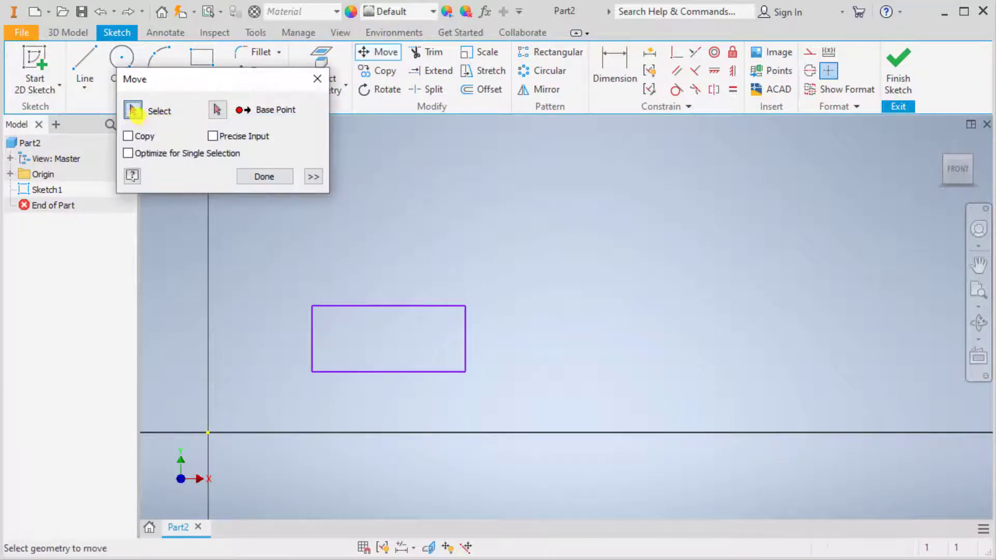
left_click_drag(287, 282, 464, 387)
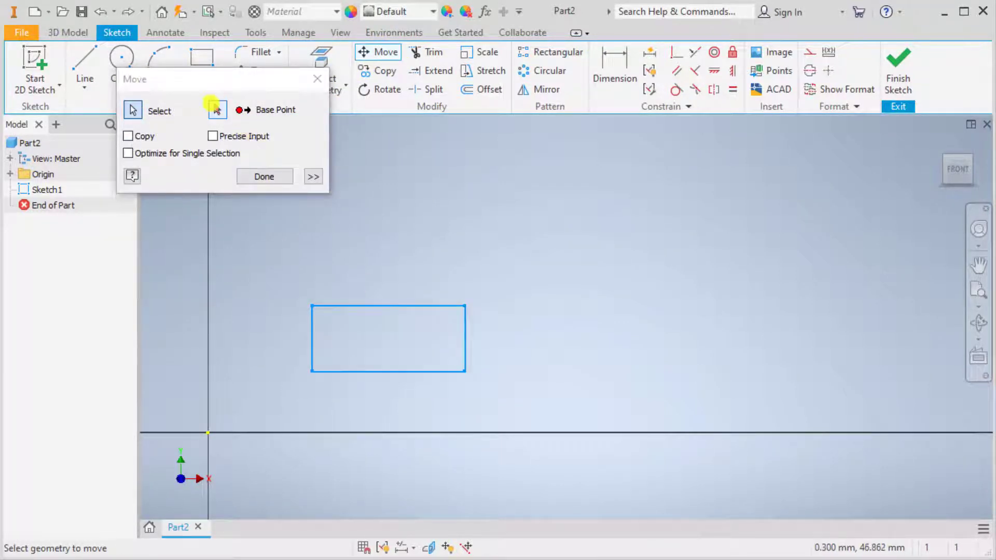
left_click(216, 109)
left_click(314, 371)
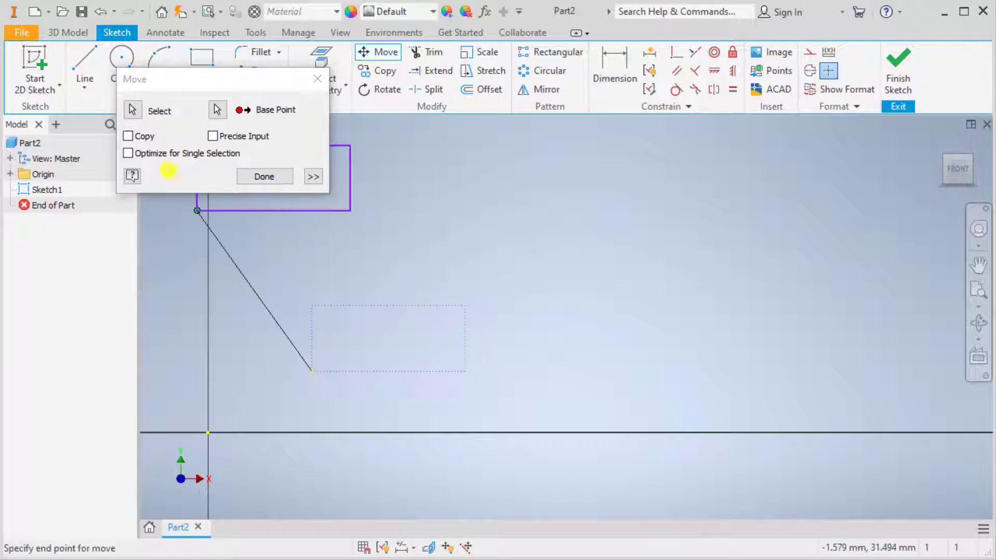
left_click(128, 136)
left_click(212, 136)
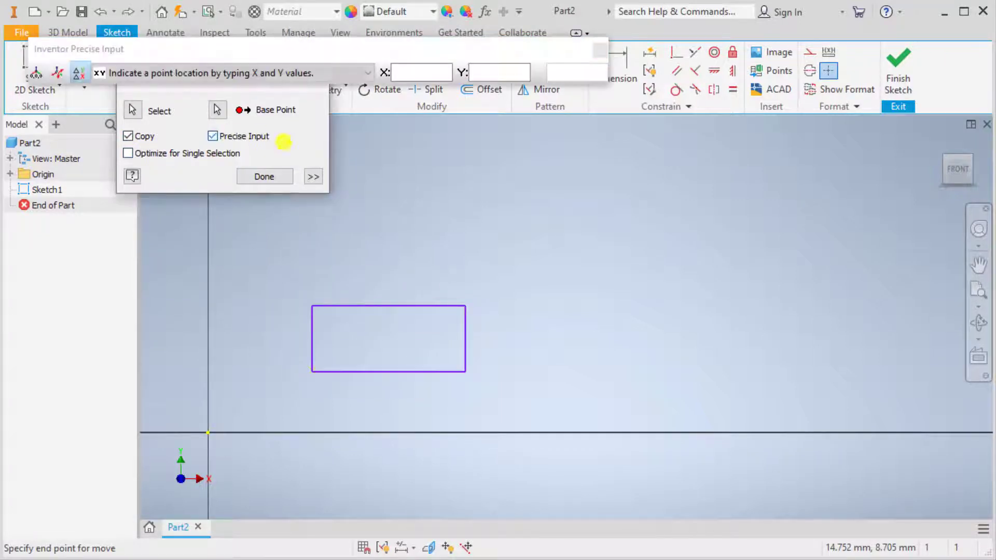
type("15")
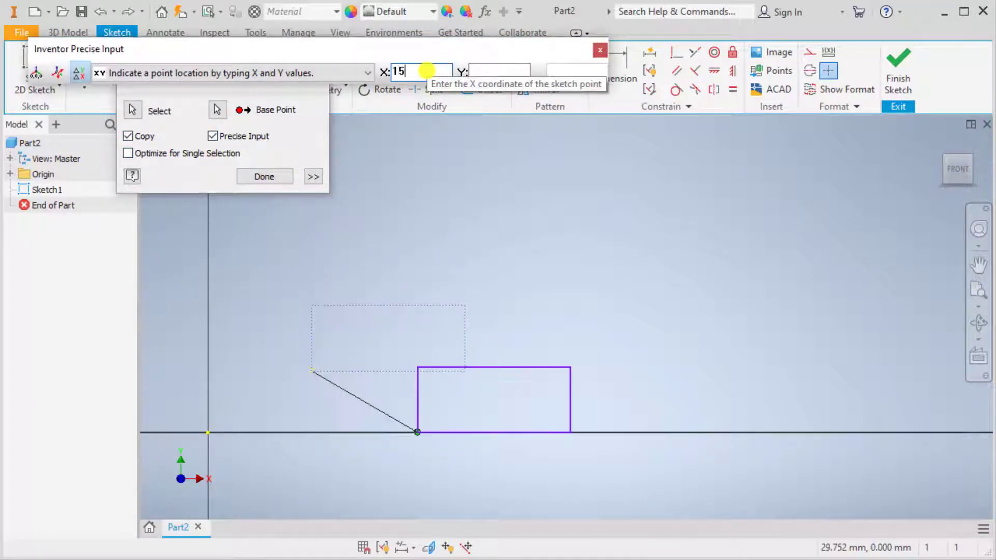
type("15")
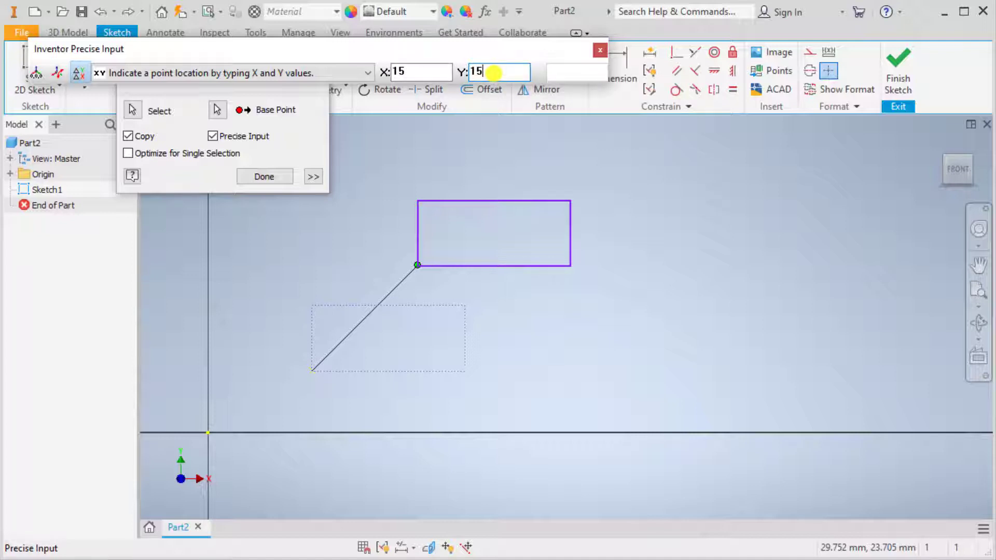
key("Return")
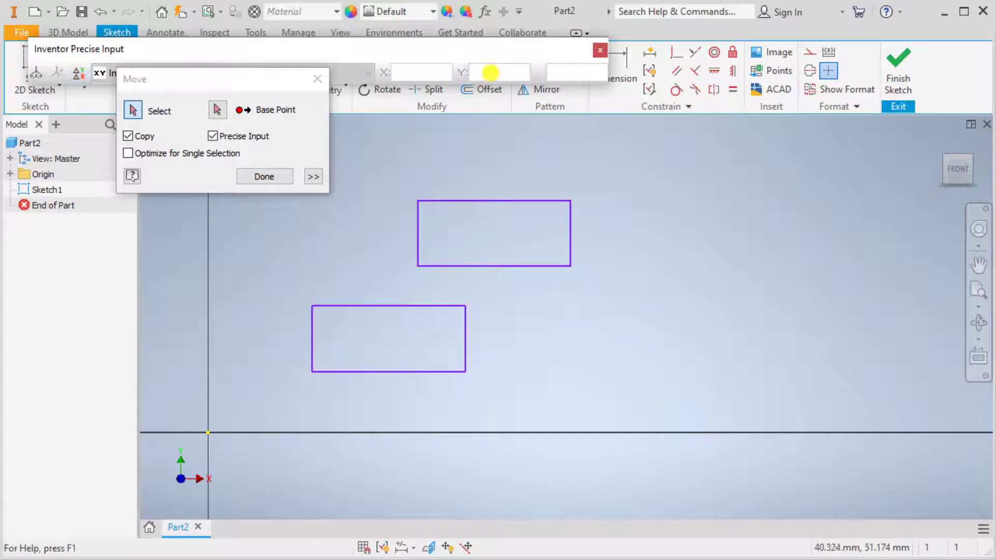
left_click(267, 176)
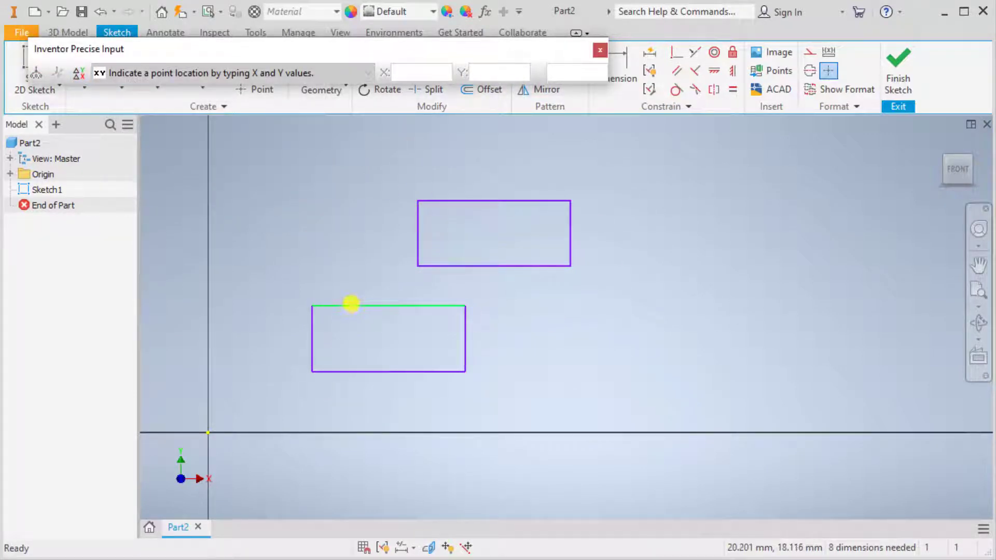
left_click(600, 50)
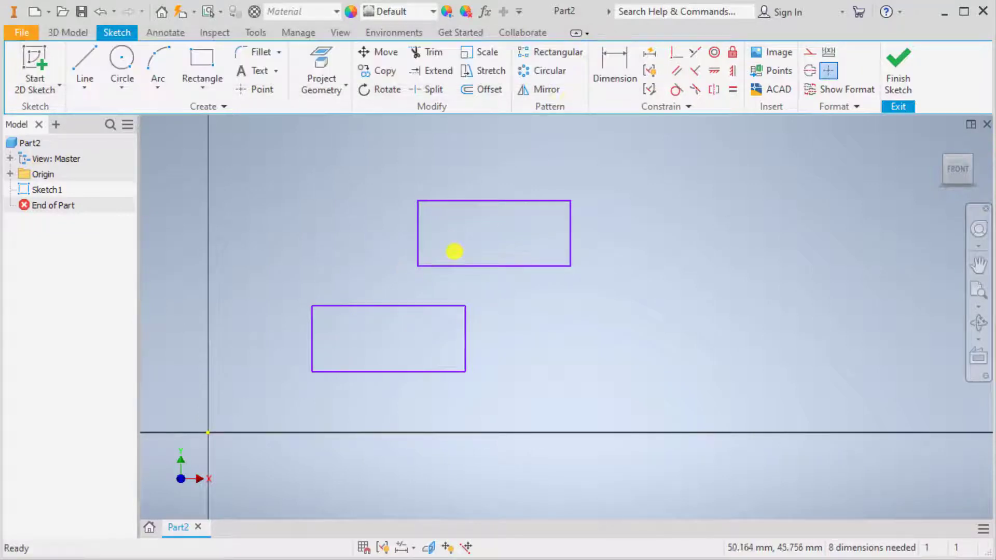
Step: Dimension the horizontal and vertical distances between the lower-left corners of the original and copied rectangles
key("d")
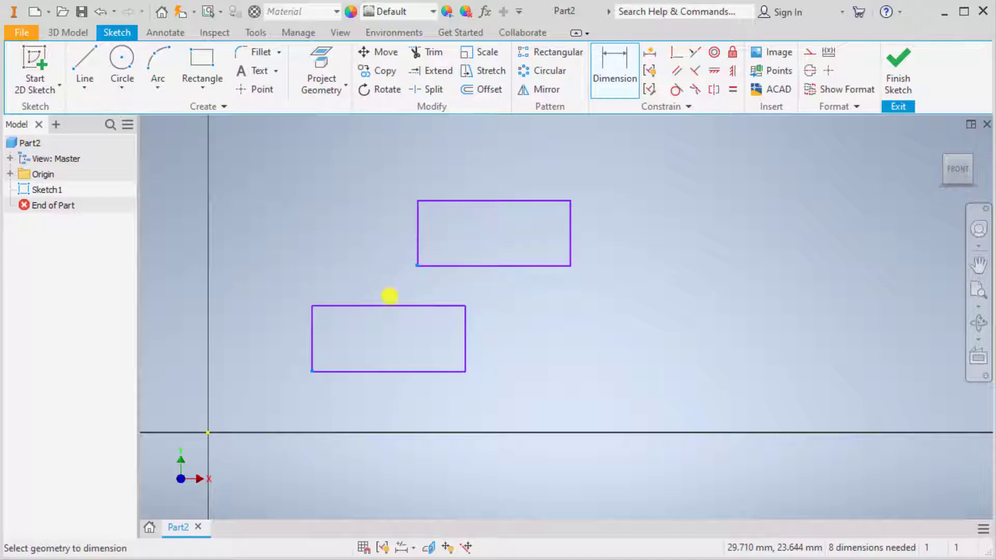
left_click(365, 406)
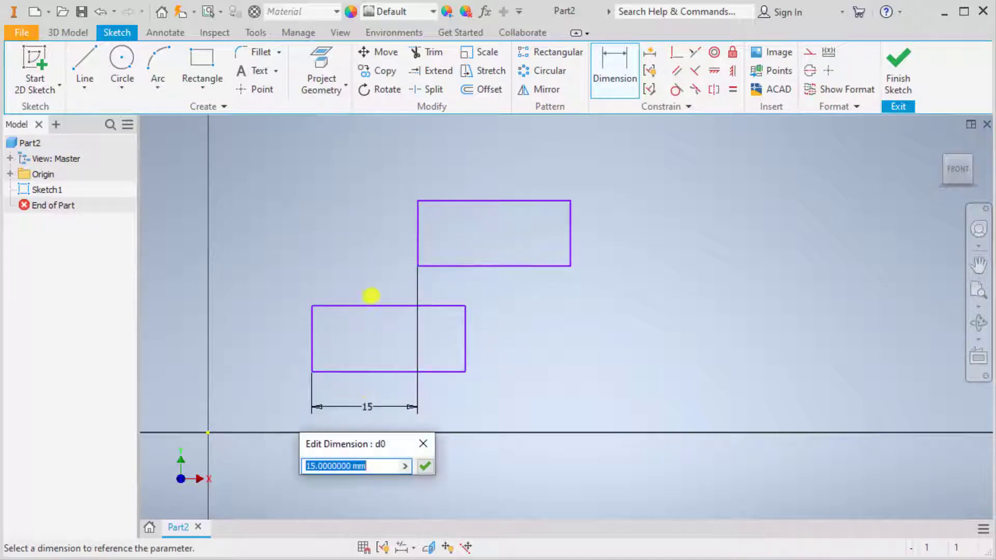
left_click(425, 466)
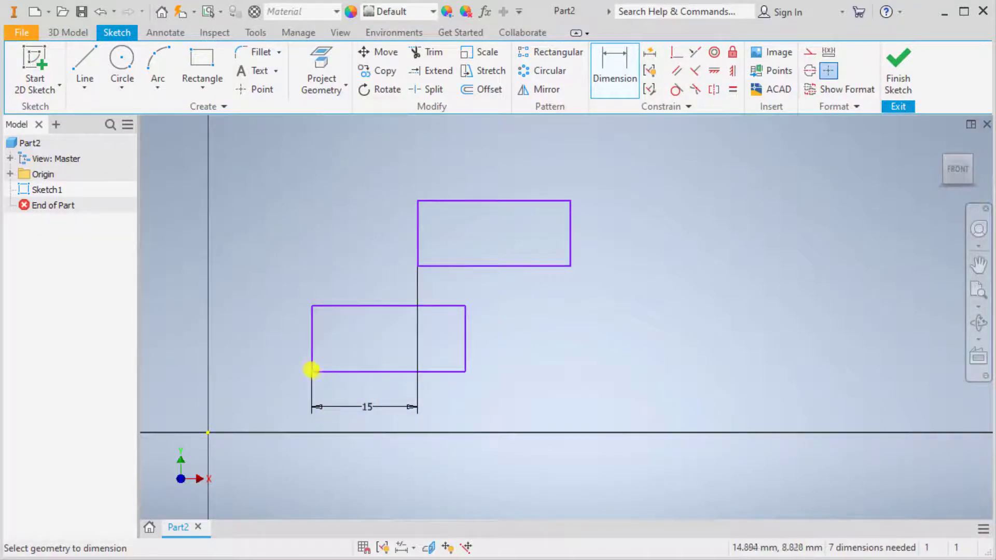
left_click(312, 368)
left_click(417, 265)
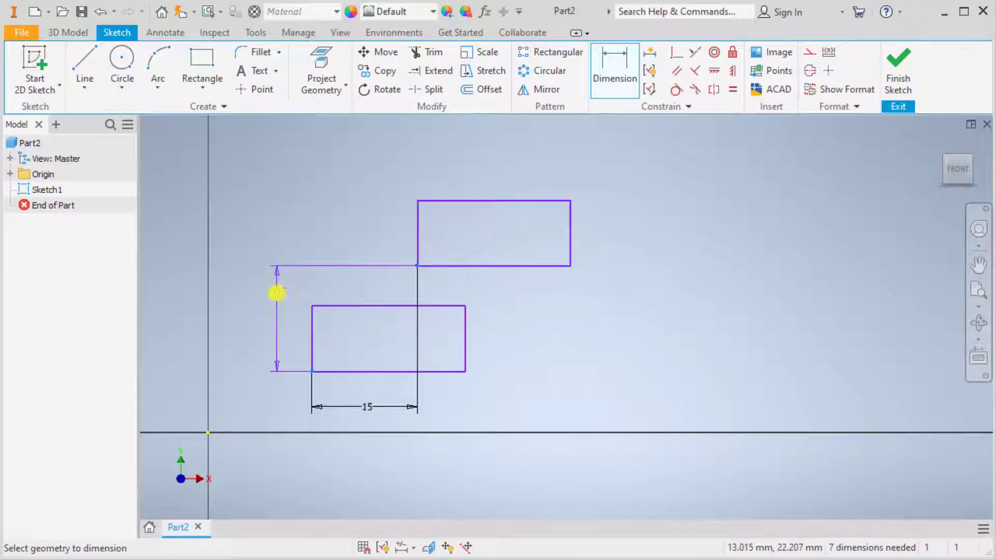
left_click(266, 316)
left_click(322, 374)
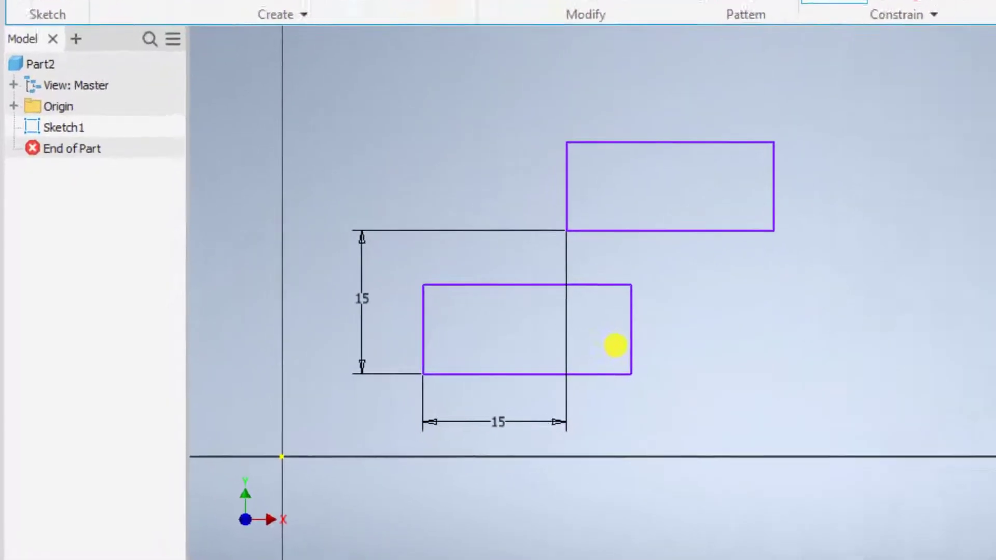
Step: Undo both corner dimensions and the copied rectangle, leaving only the original
key("ctrl+z")
key("ctrl+z")
key("ctrl+z")
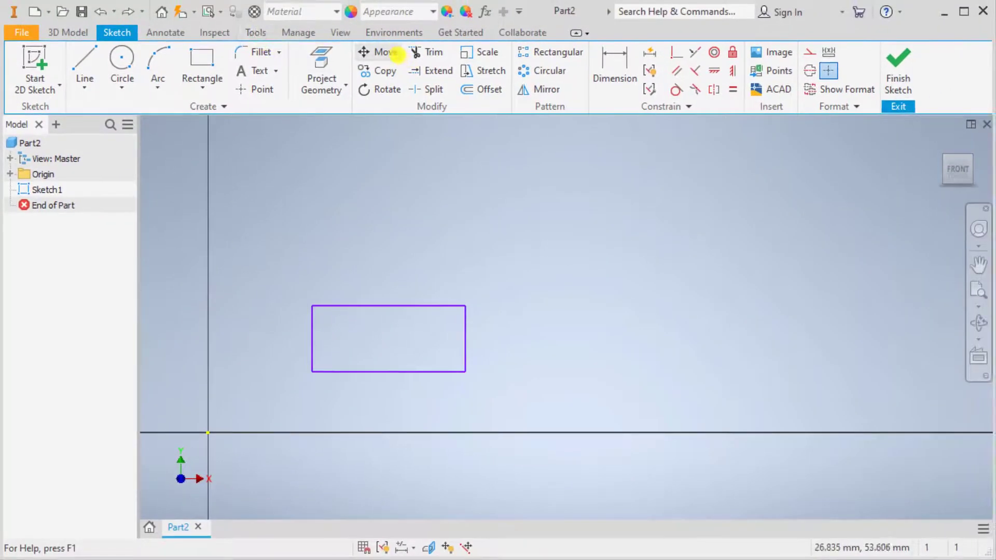
Step: Try selecting the rectangle's edges individually in the Move command, and enable Optimize for Single Selection before leaving the command
left_click(381, 52)
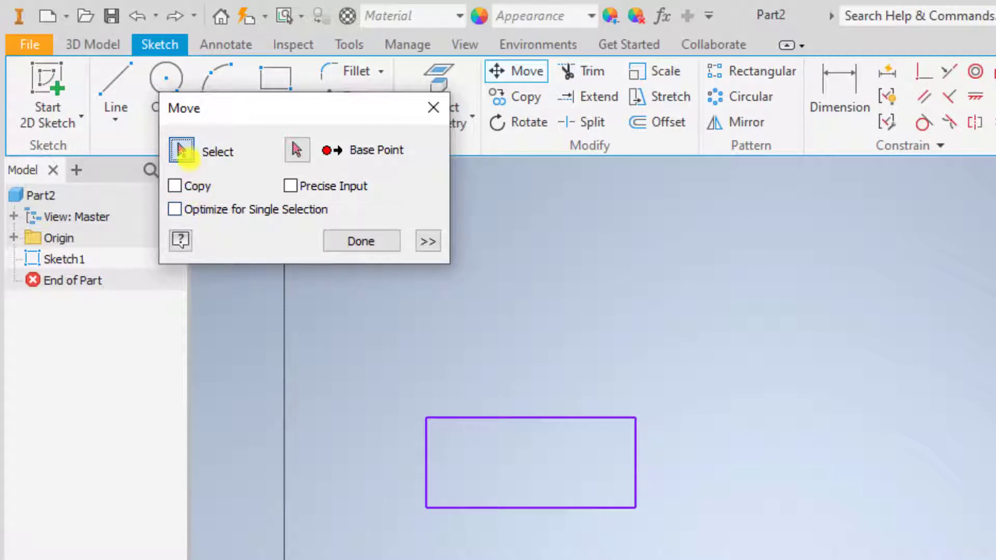
left_click(453, 417)
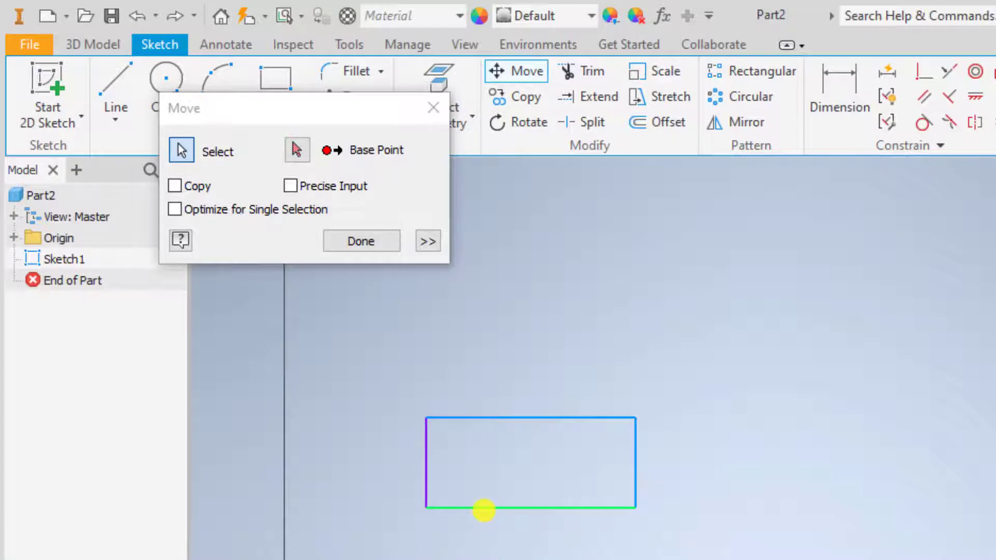
left_click(216, 209)
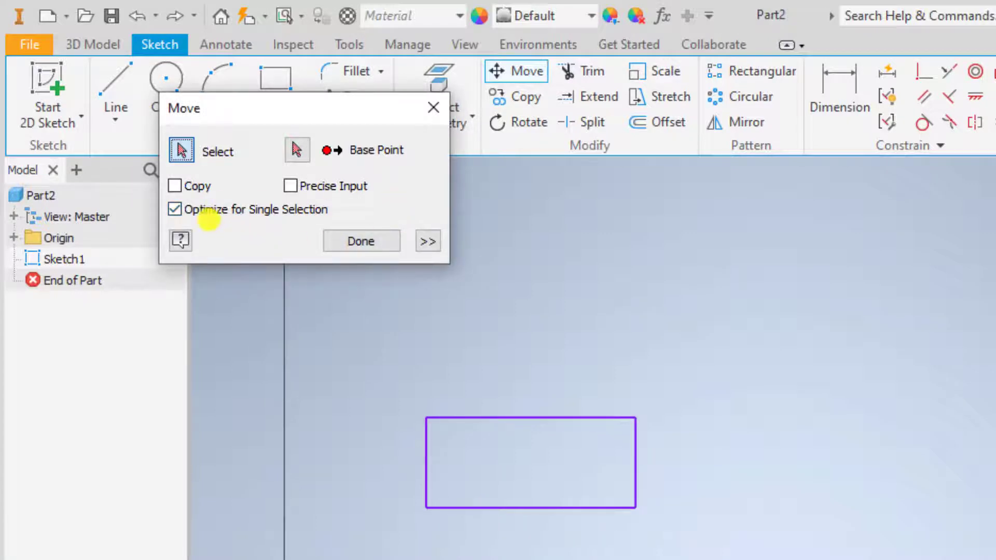
left_click(191, 210)
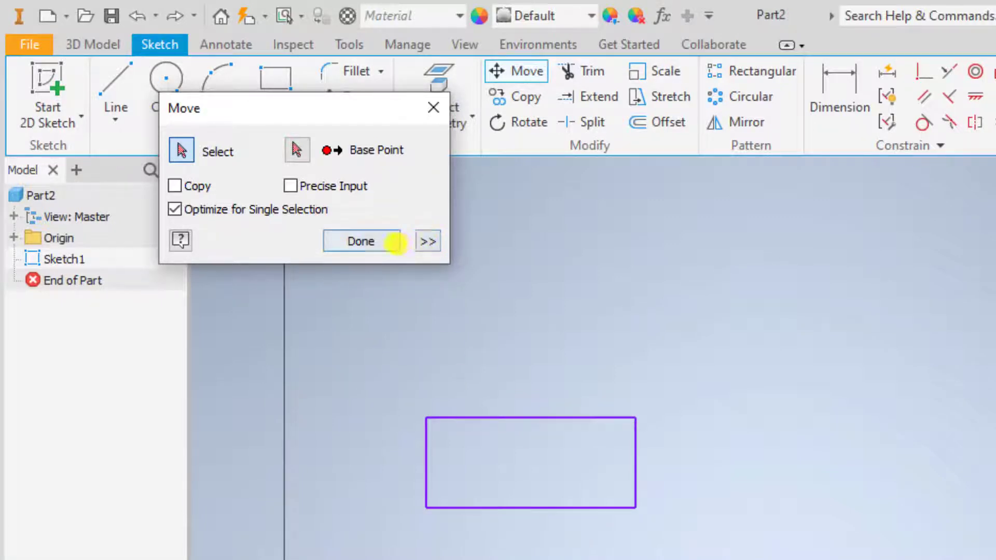
left_click(391, 242)
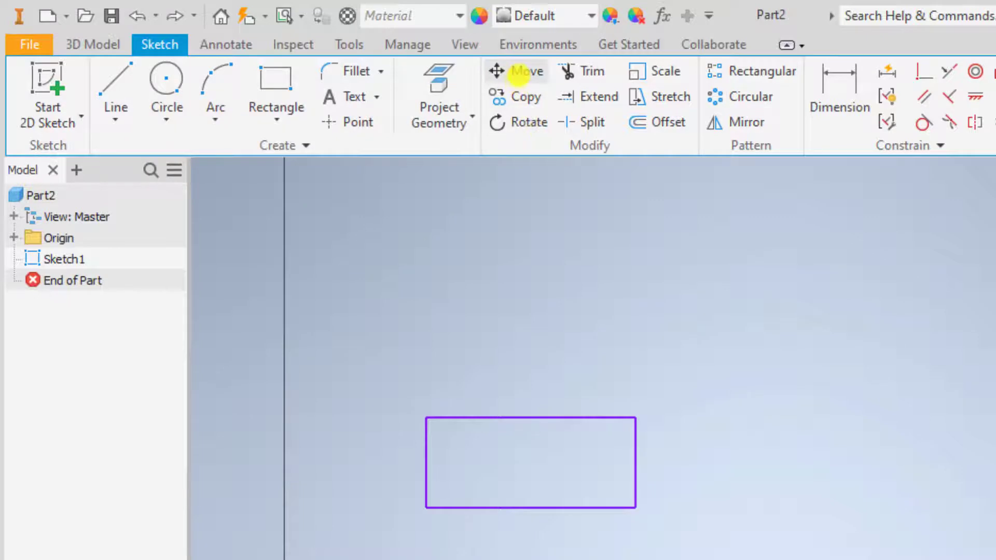
Step: Move the window-selected rectangle up and to the right from its lower-left corner, with Optimize for Single Selection enabled
left_click(513, 71)
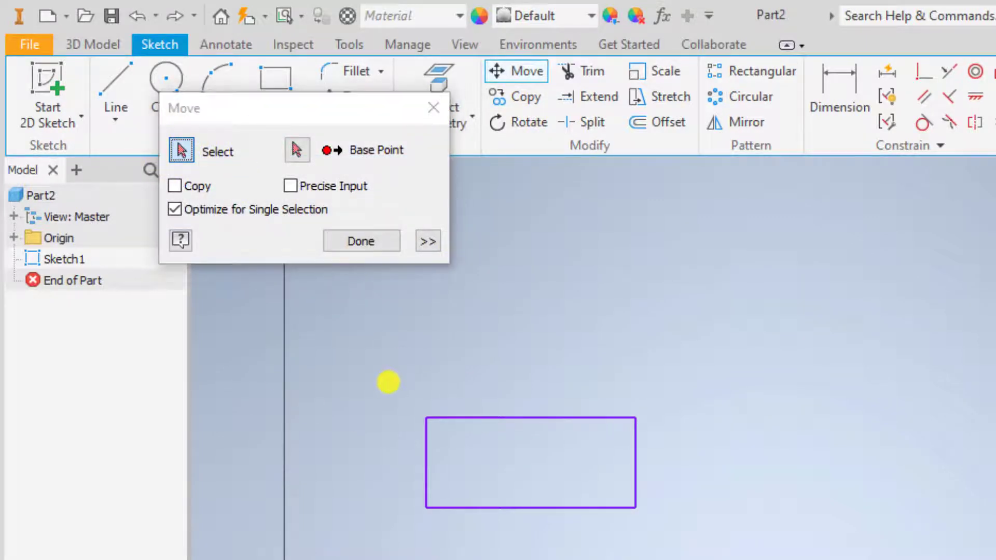
mouse_move(388, 383)
left_mouse_down()
mouse_move(613, 515)
mouse_move(688, 543)
left_mouse_up()
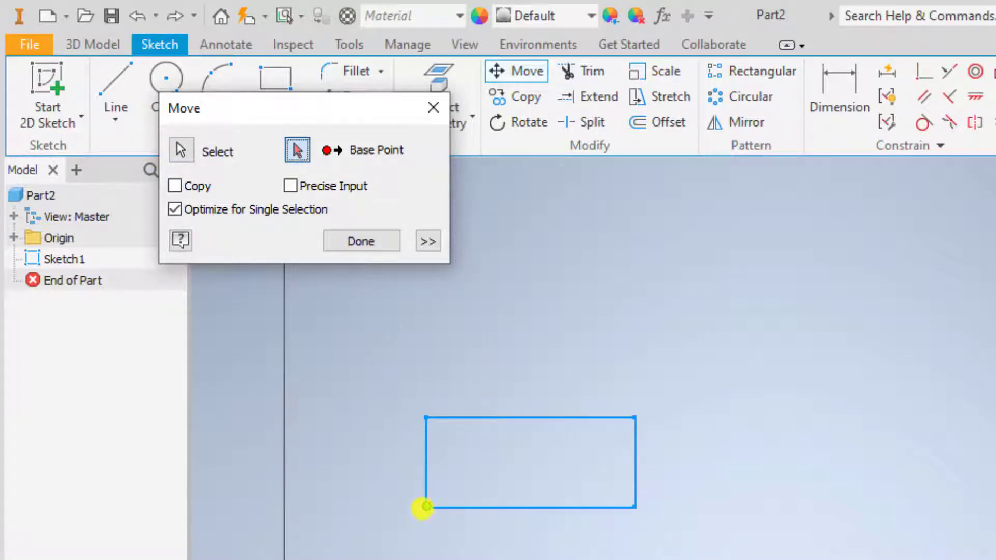
left_click(426, 506)
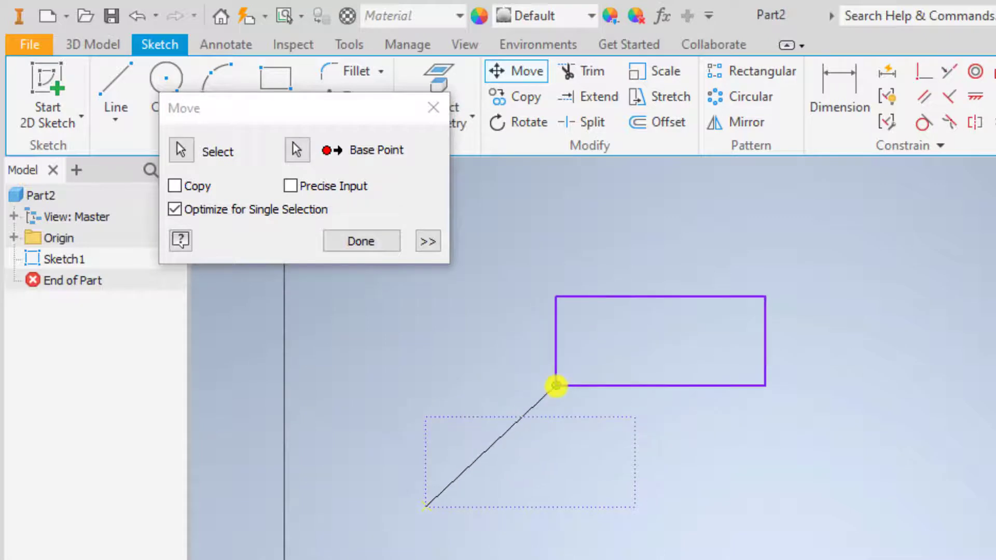
left_click(556, 385)
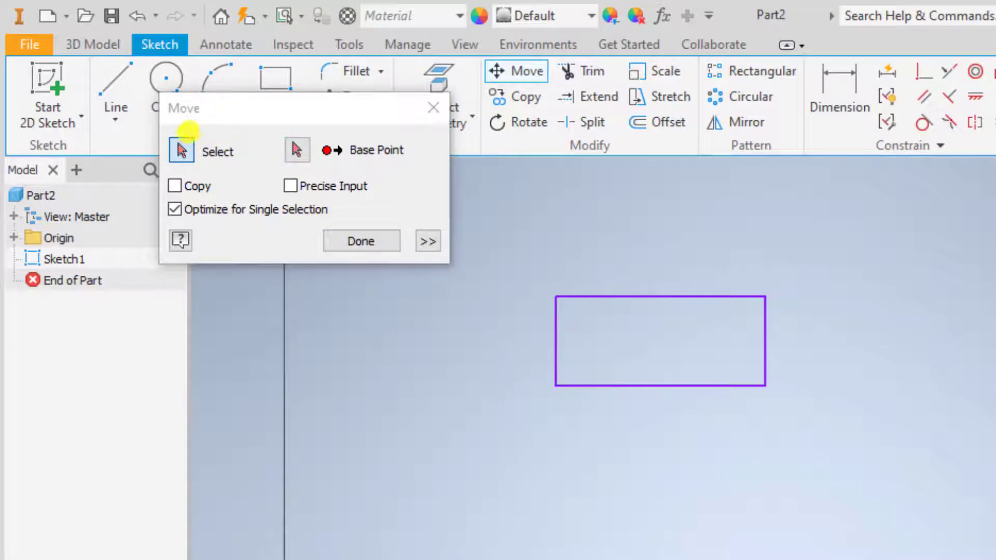
Step: Move the rectangle back down and to the left, again using its lower-left corner as the base point
left_click_drag(526, 256, 825, 425)
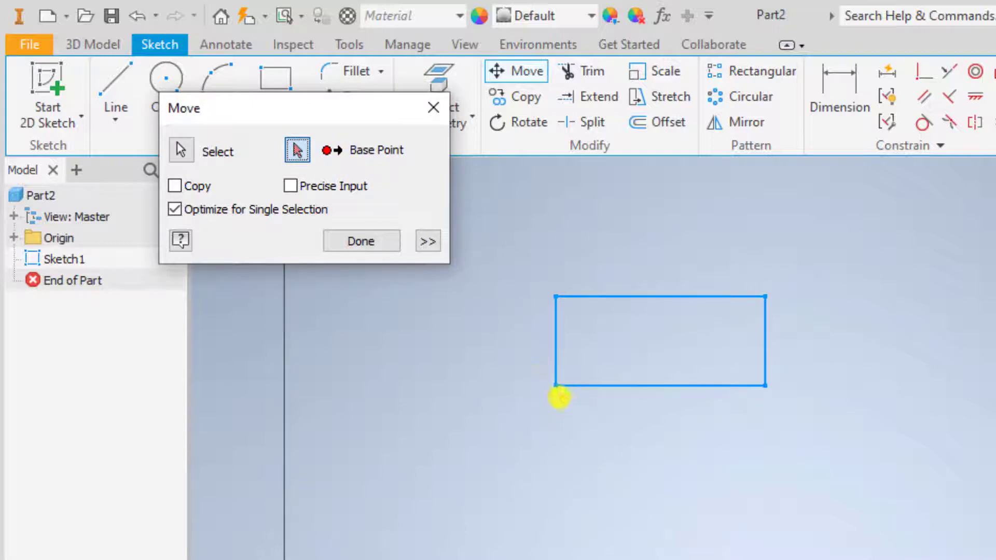
left_click(557, 385)
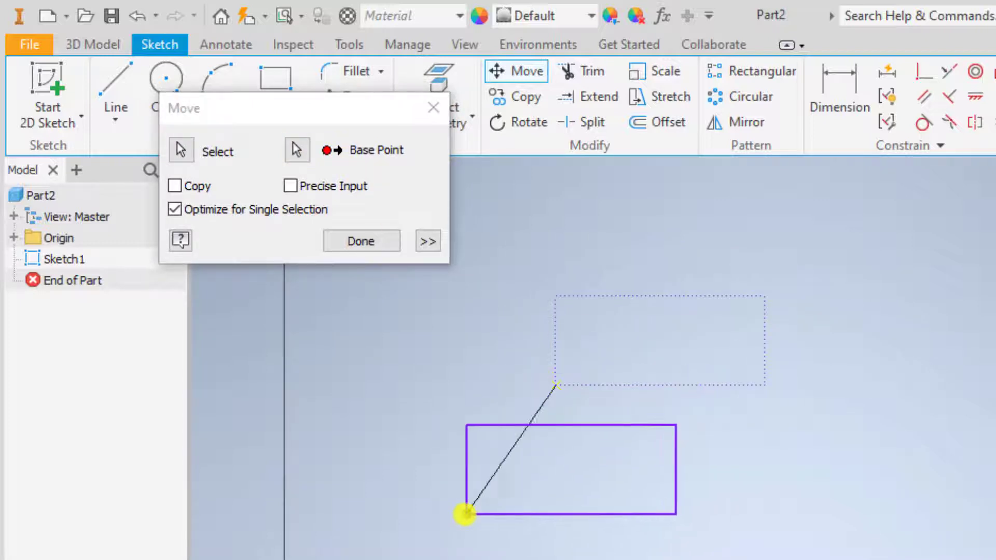
left_click(441, 512)
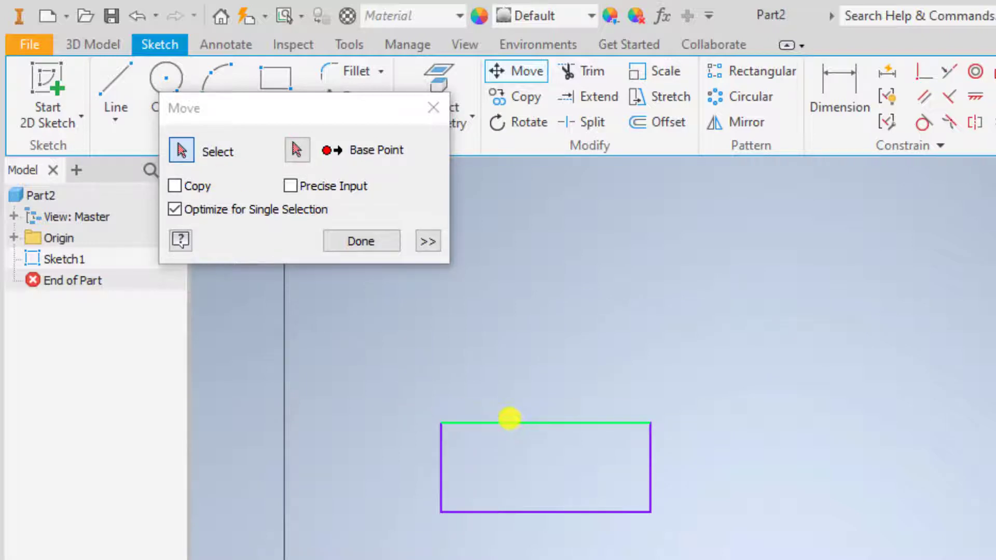
Step: Turn off Optimize for Single Selection for the Move command, and view its additional constraint options before leaving the command
left_click(503, 423)
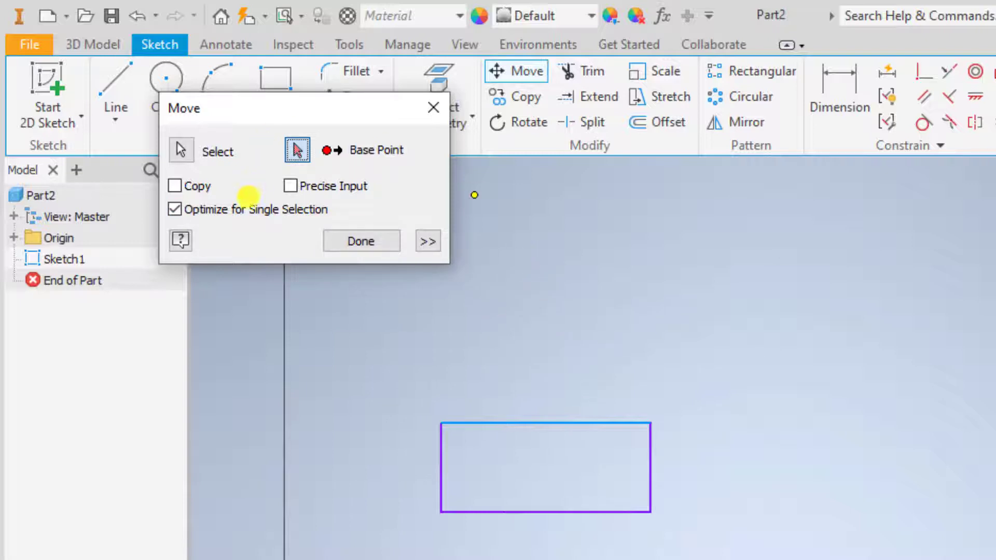
left_click(242, 210)
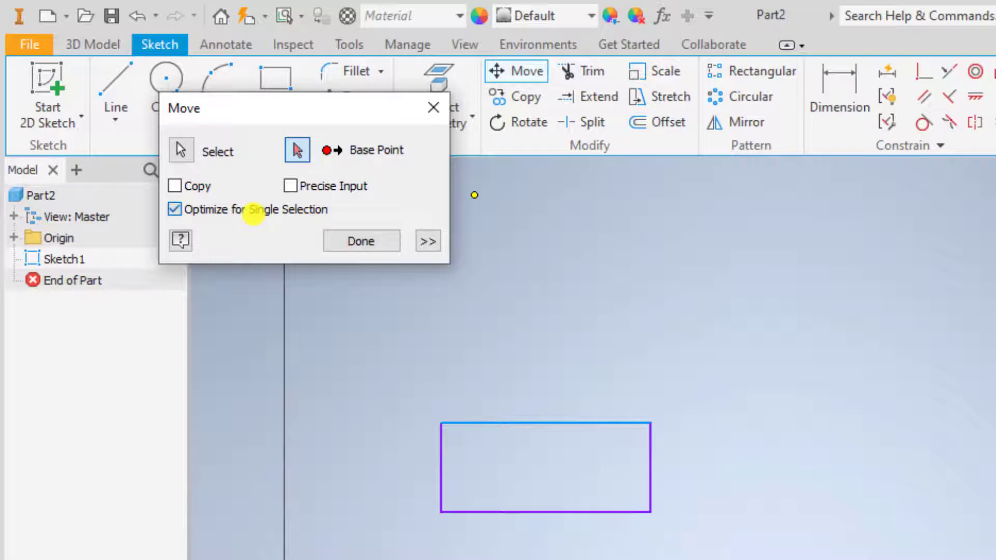
left_click(428, 241)
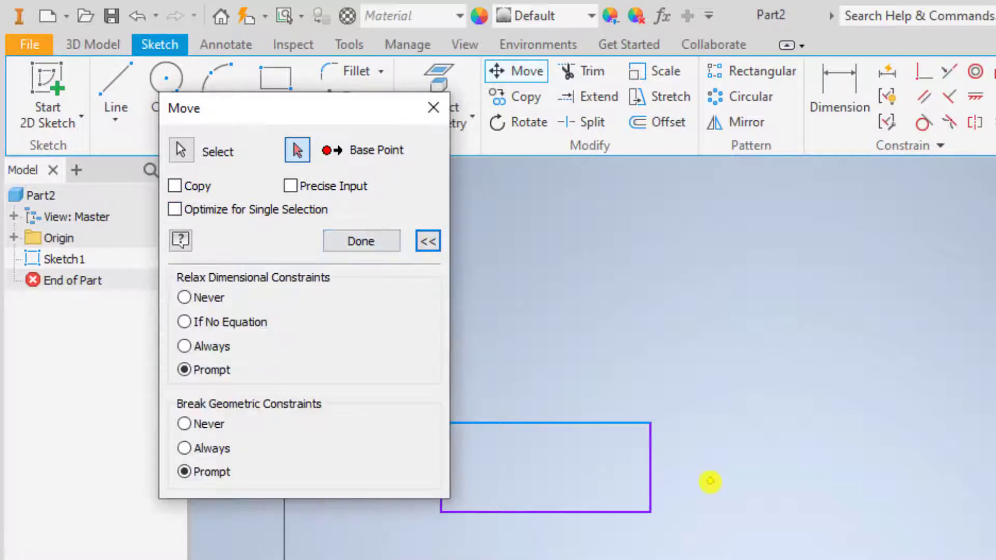
left_click(428, 241)
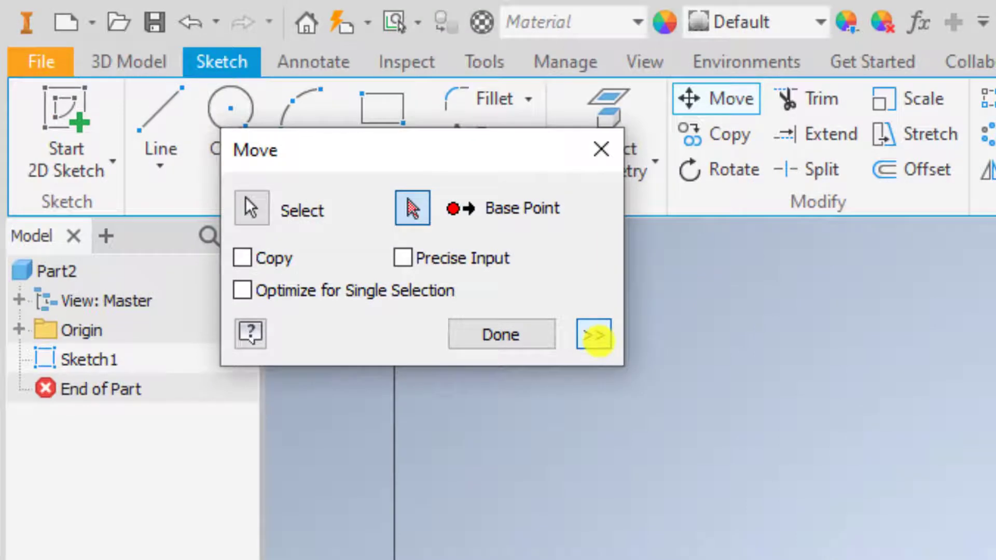
left_click(594, 337)
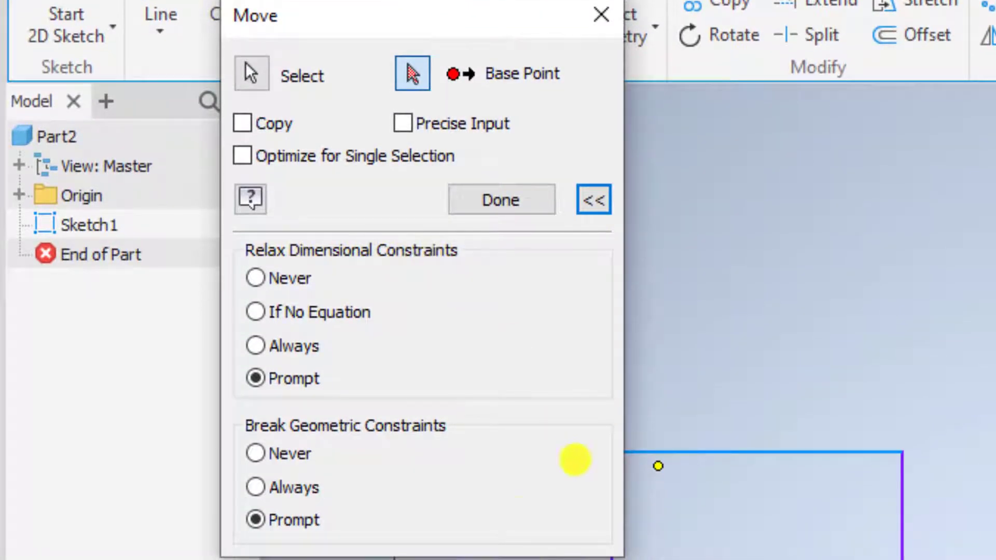
key("Escape")
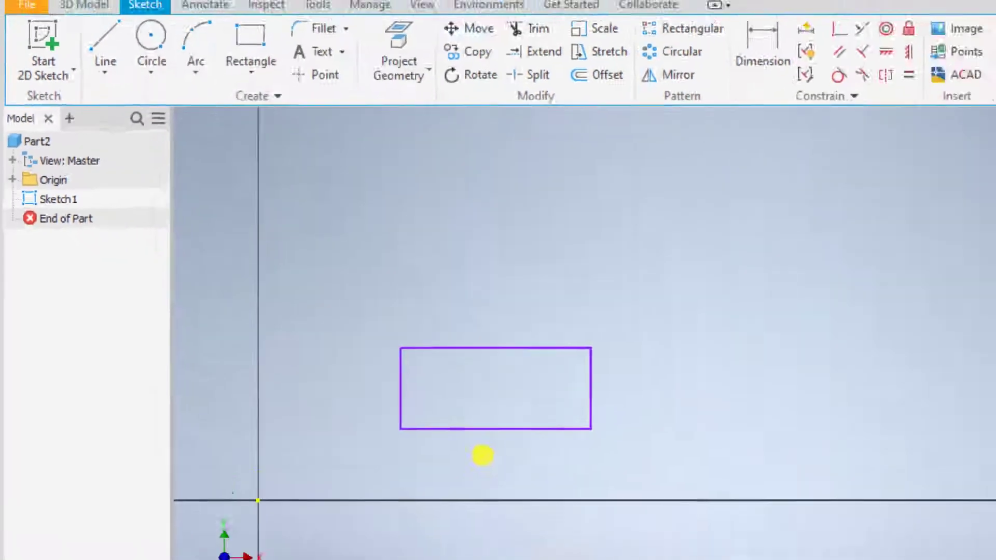
Step: Display the rectangle's geometric constraints, review Move's Relax Dimensional Constraints and Break Geometric Constraints options, and hide the constraints again
middle_click_drag(388, 388, 424, 345)
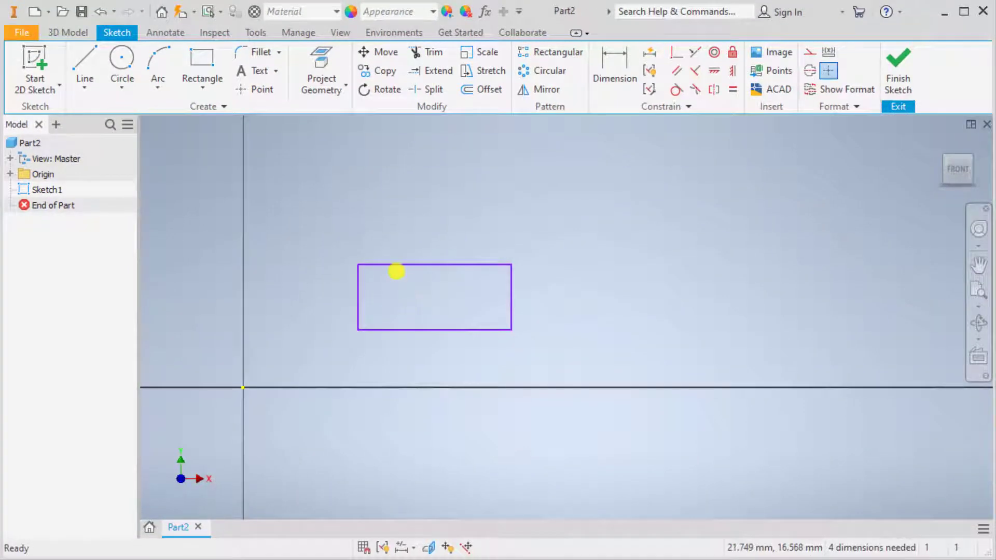
left_click(387, 547)
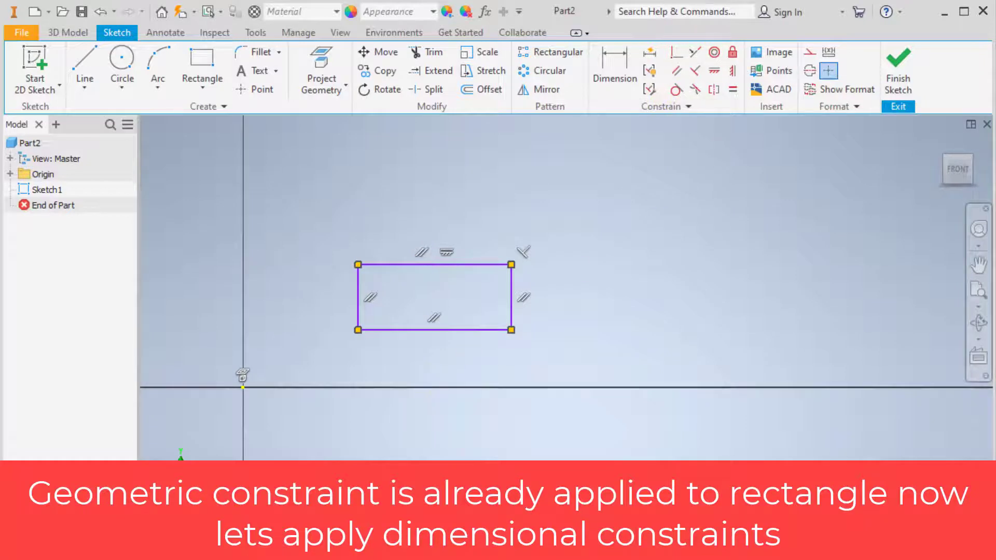
left_click(381, 51)
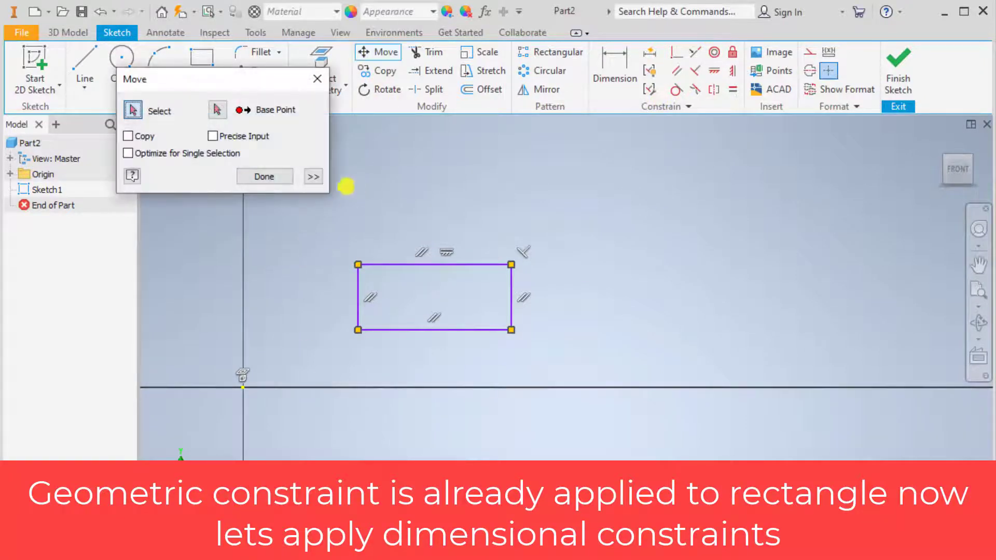
left_click(314, 176)
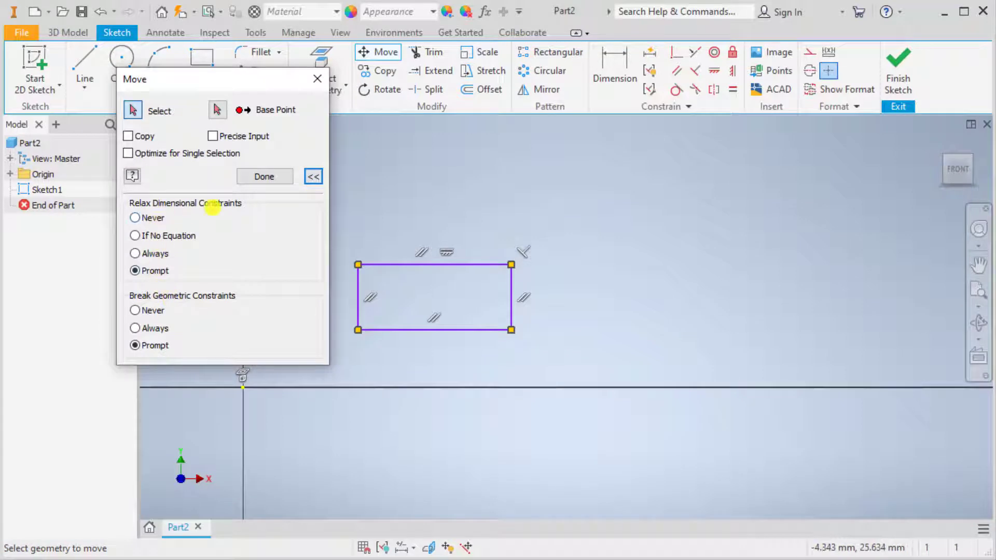
left_click(317, 79)
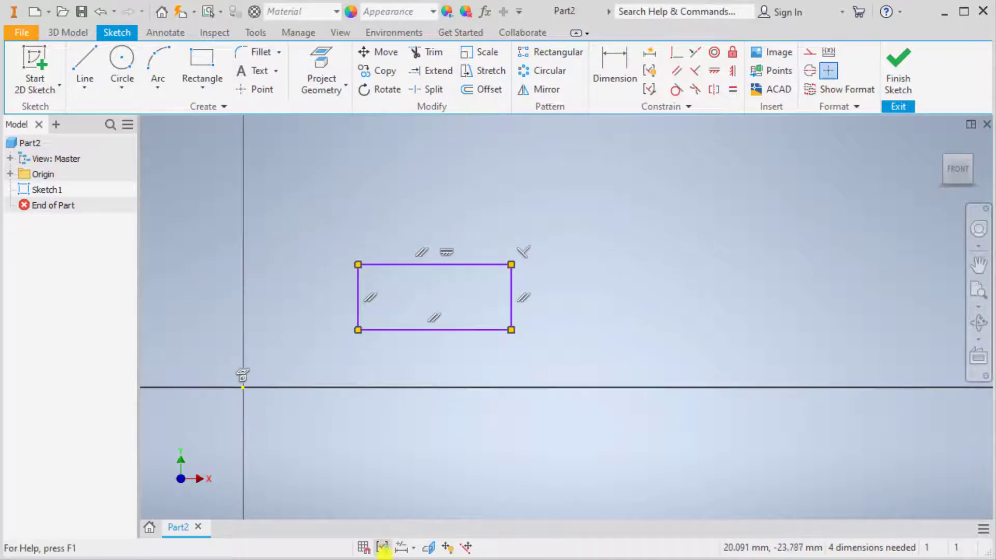
left_click(382, 548)
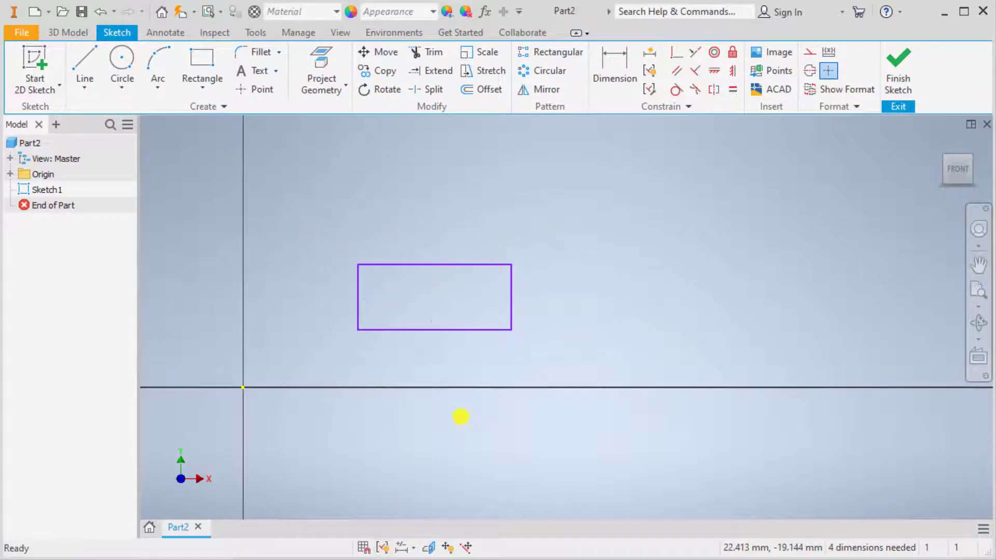
Step: Dimension the rectangle's top edge to 20 mm and its left edge to 10 mm
key("d")
left_click(418, 264)
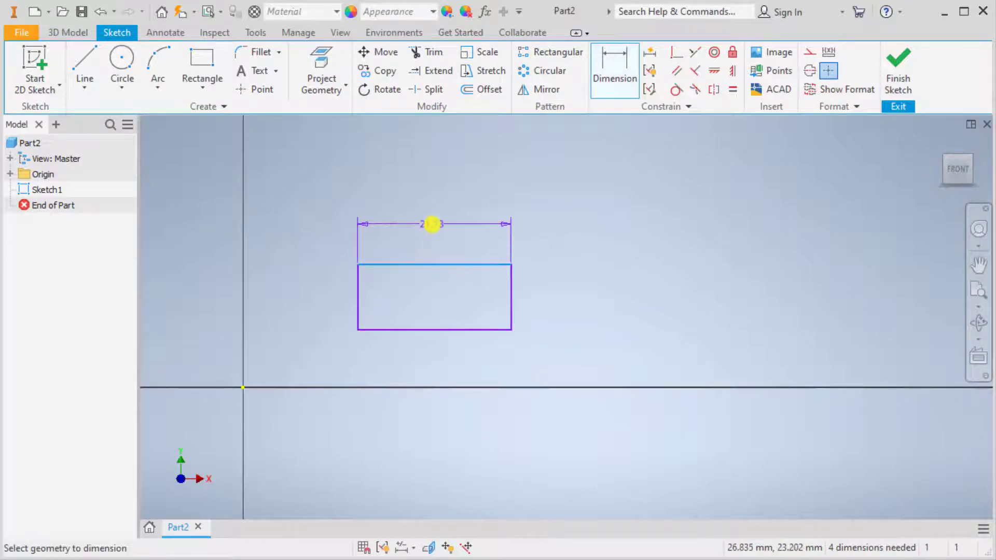
left_click(432, 225)
type("20")
key("Return")
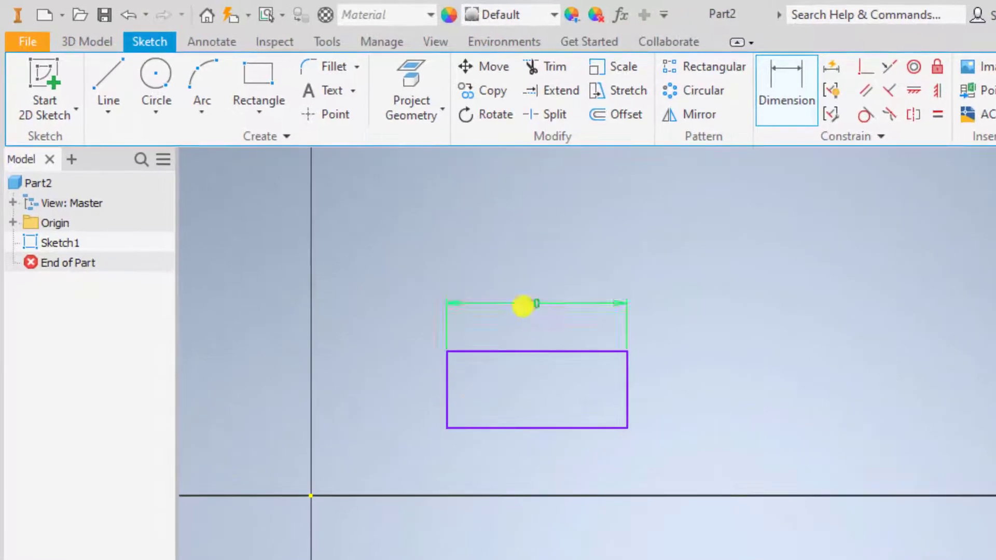
left_click(446, 392)
left_click(423, 396)
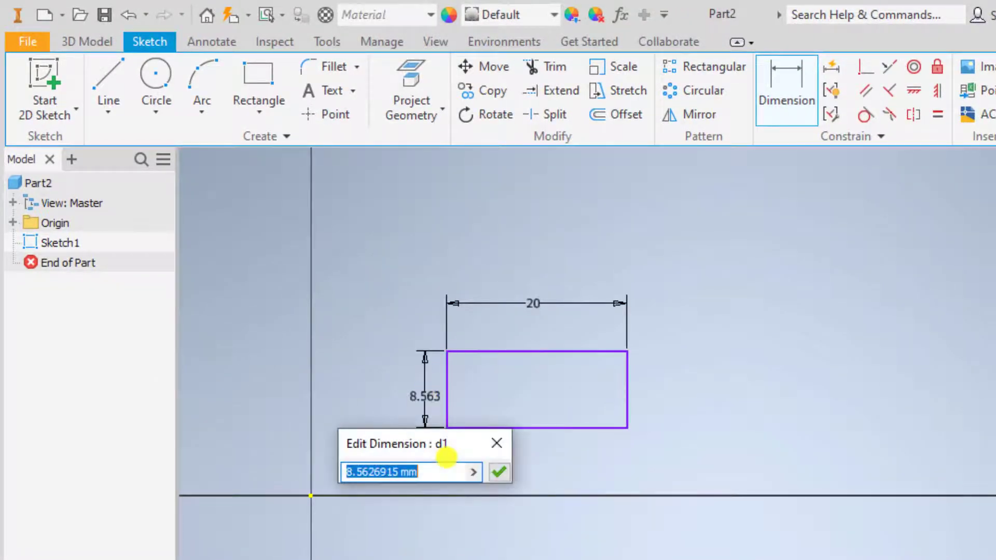
type("10")
key("Return")
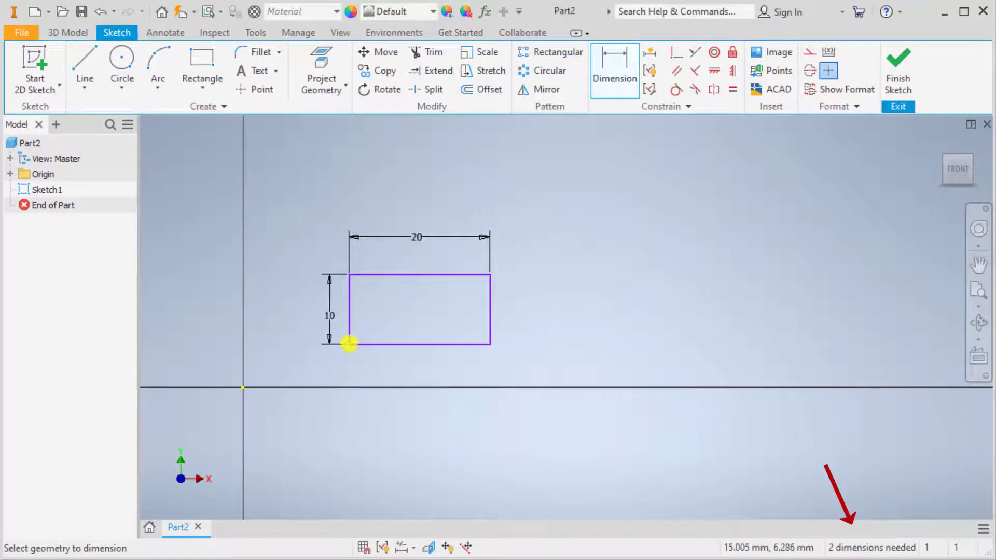
Step: Dimension the rectangle's lower-left corner 15 mm horizontally and 10 mm vertically from the origin
left_click(349, 344)
left_click(242, 387)
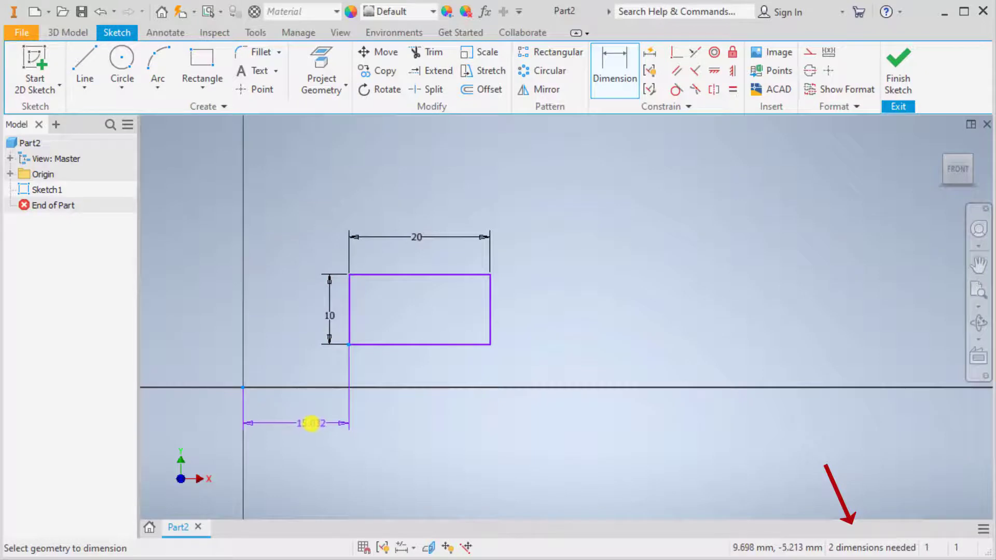
left_click(308, 420)
type("15")
key("Return")
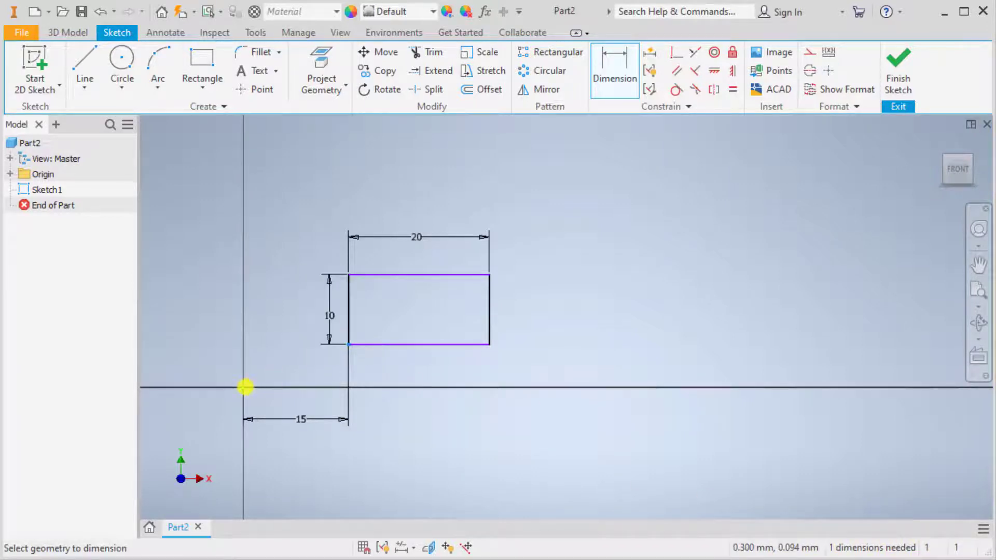
left_click(246, 386)
left_click(218, 357)
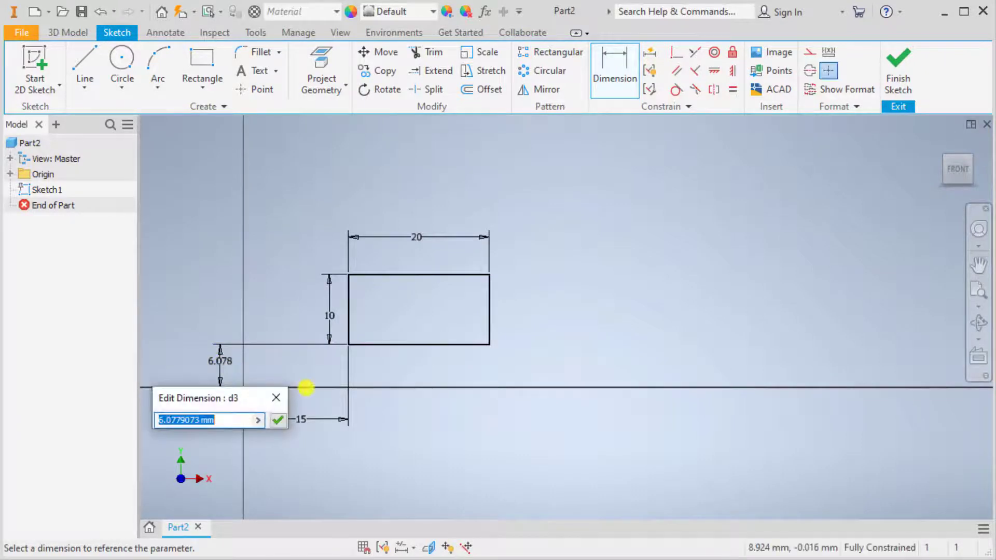
type("10")
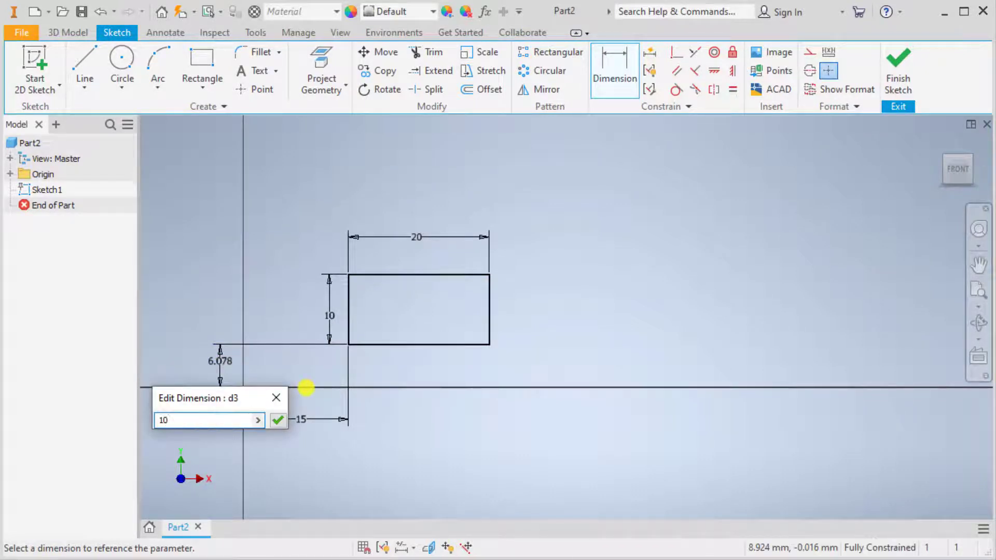
key("Return")
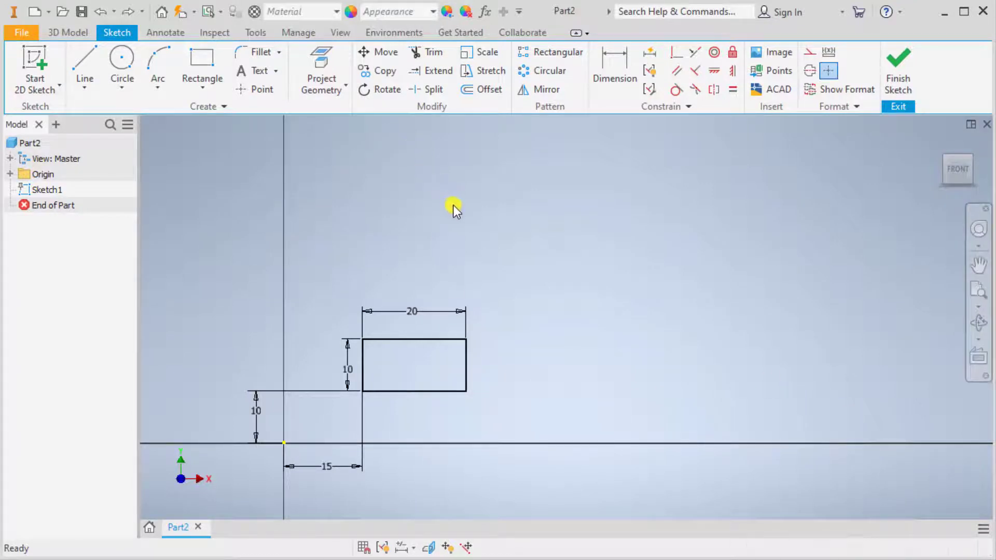
Step: Try to move the window-selected rectangle up and to the right from its lower-left corner without allowing its dimensions to relax
left_click(382, 57)
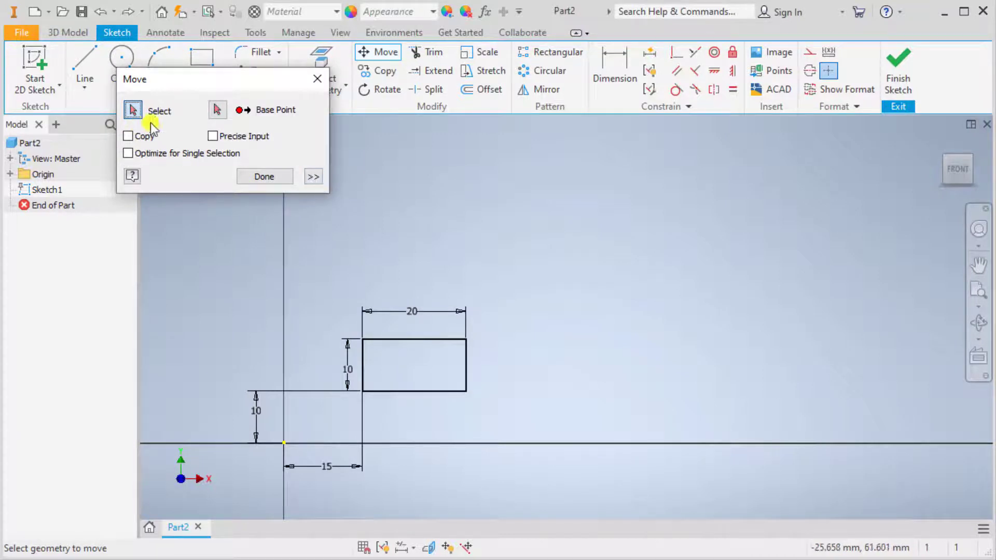
left_click_drag(334, 305, 516, 415)
left_click(217, 111)
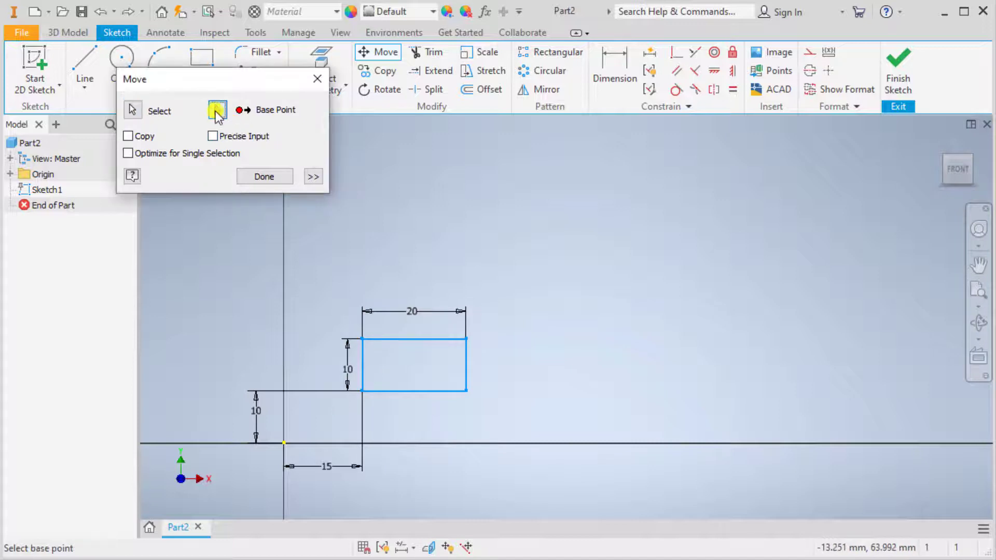
left_click(364, 393)
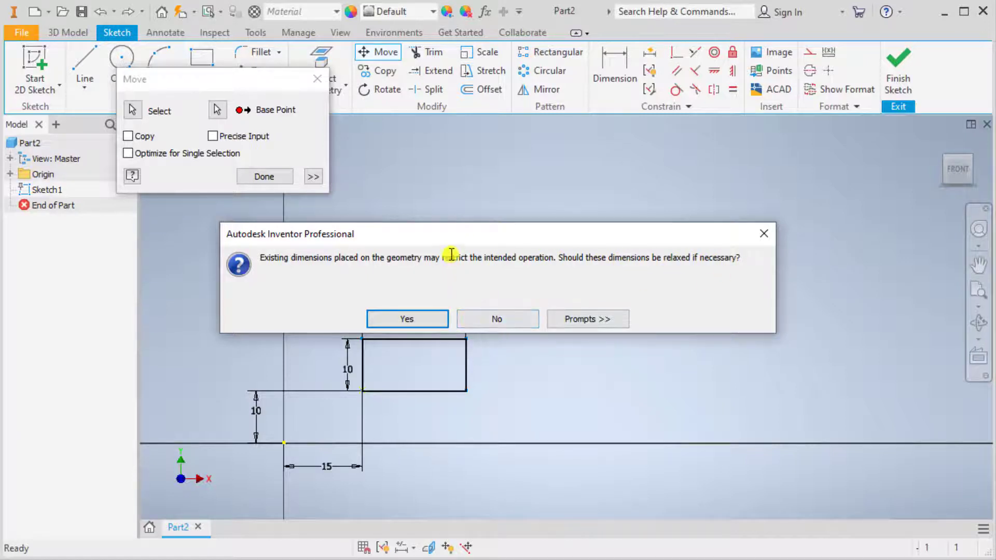
left_click_drag(464, 232, 603, 150)
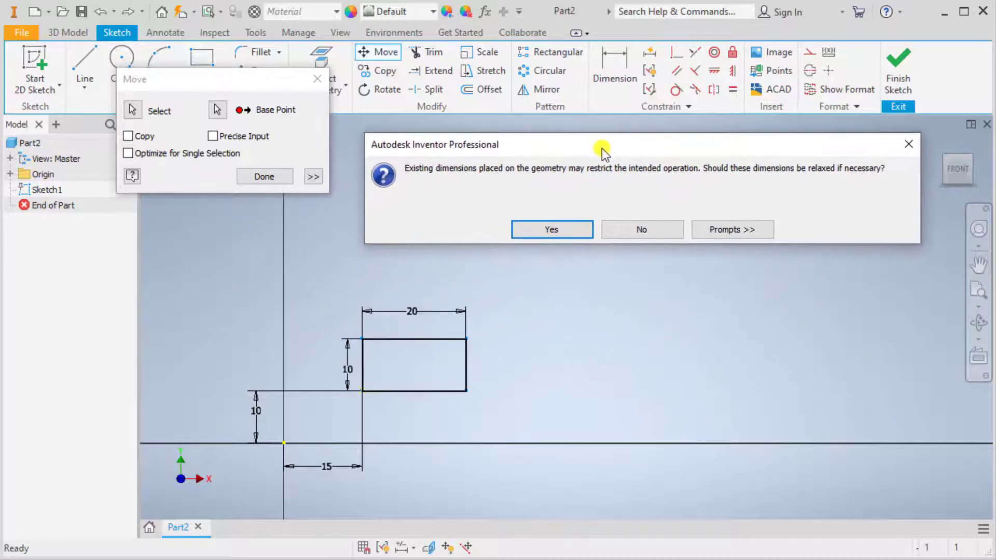
left_click(644, 229)
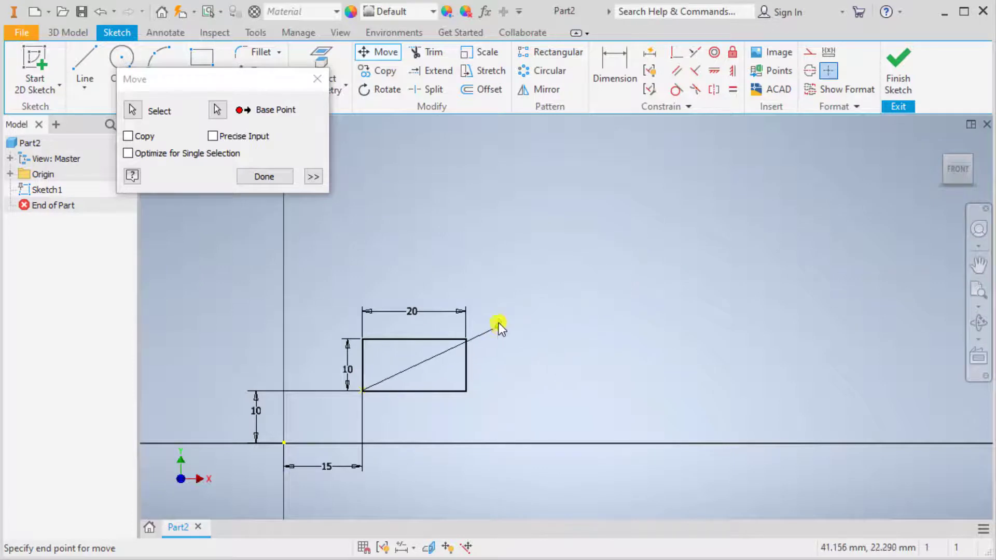
left_click(528, 294)
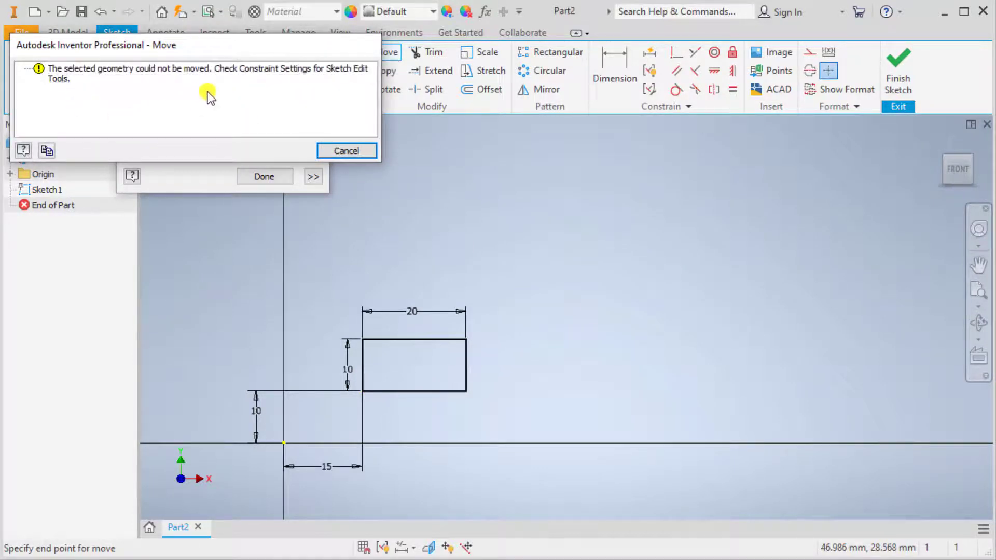
left_click(347, 150)
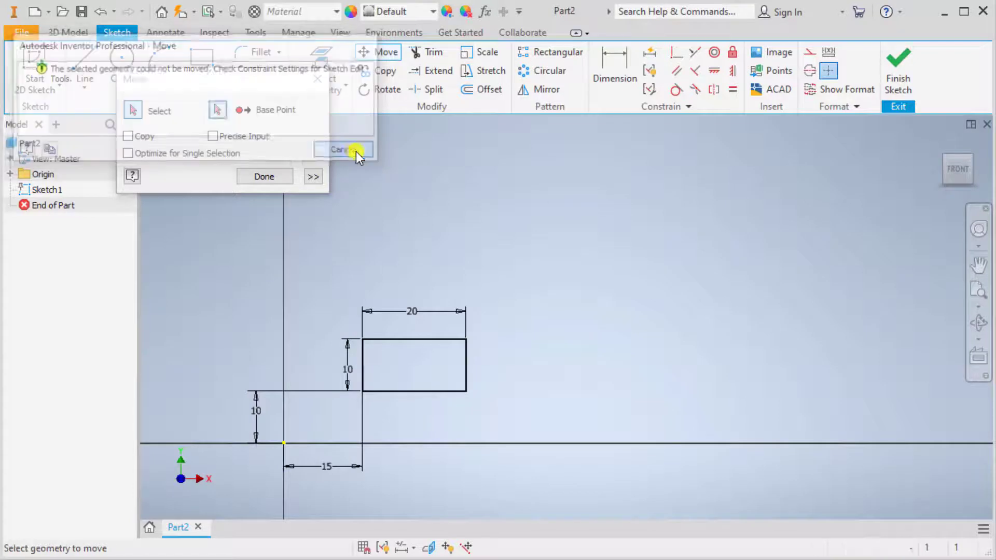
Step: Move the rectangle by its lower-left corner to about 43.4 mm right of and 29.3 mm above the origin, allowing dimensions to relax
left_click(131, 112)
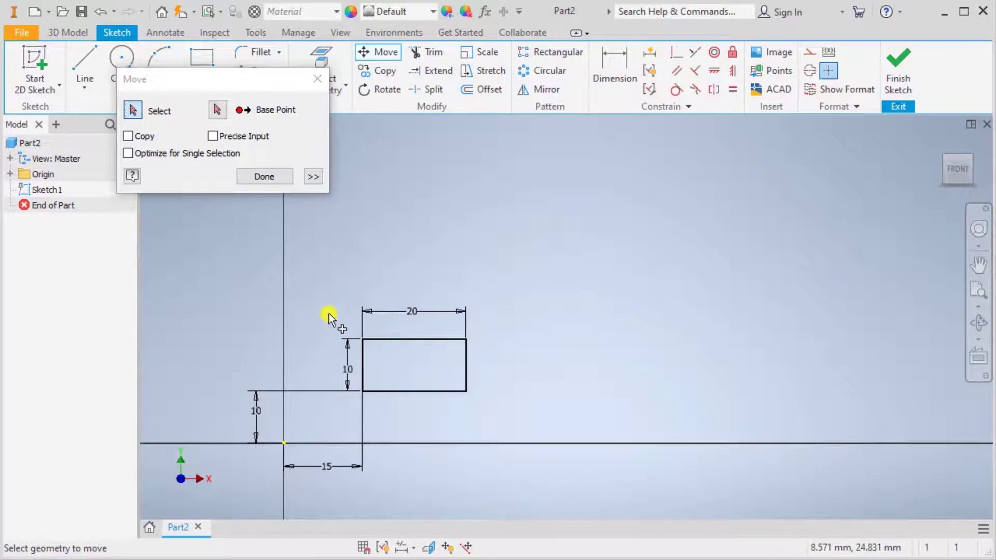
left_click_drag(329, 318, 545, 428)
left_click(218, 111)
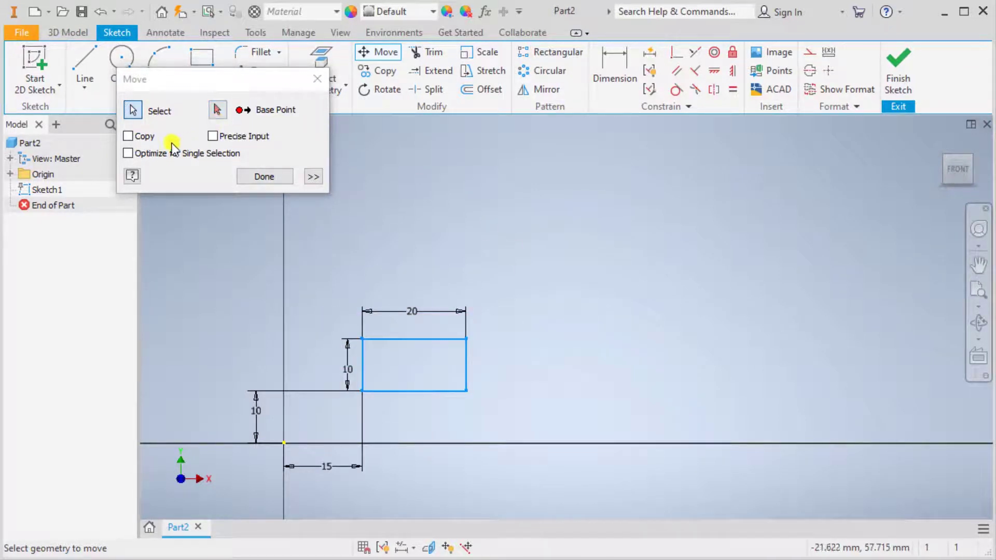
left_click(217, 110)
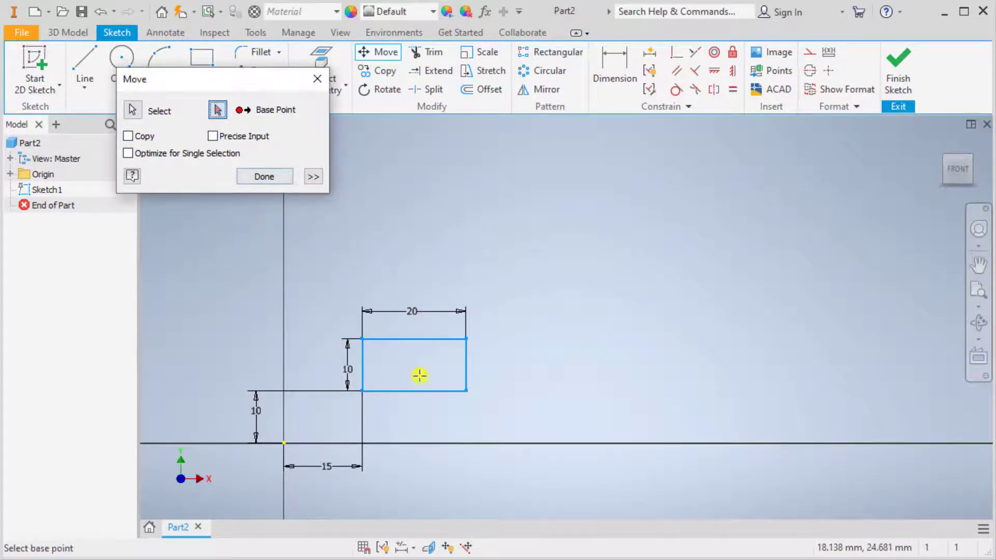
left_click(362, 391)
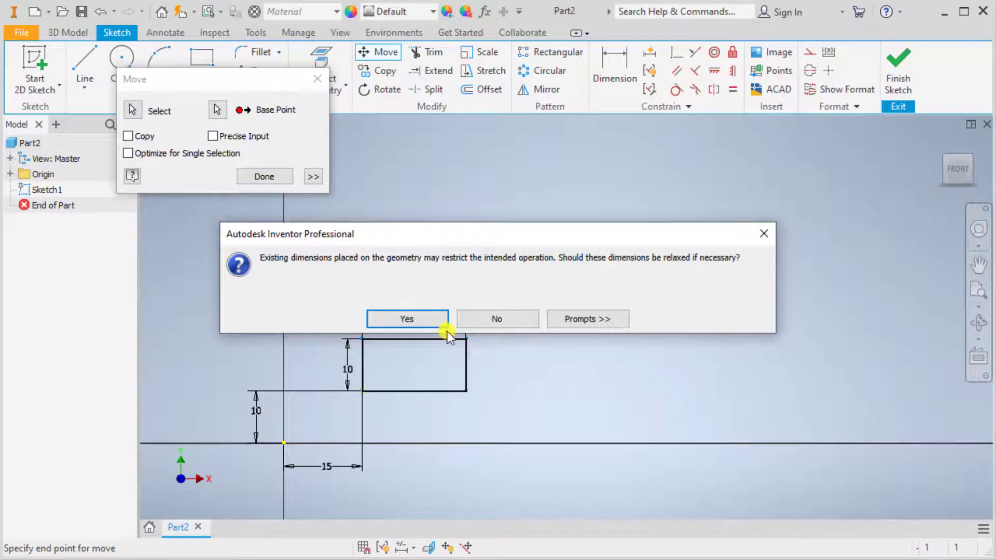
left_click(407, 317)
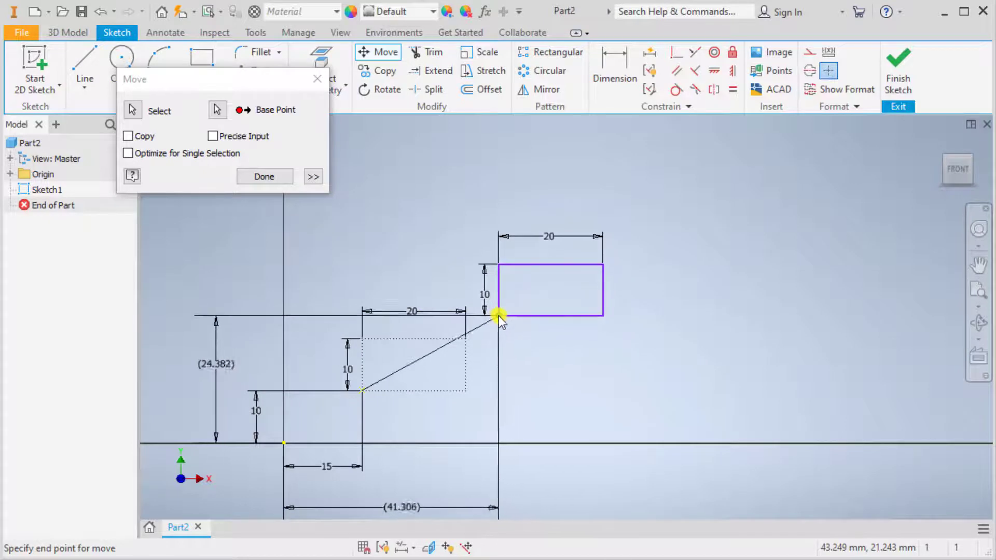
left_click(510, 291)
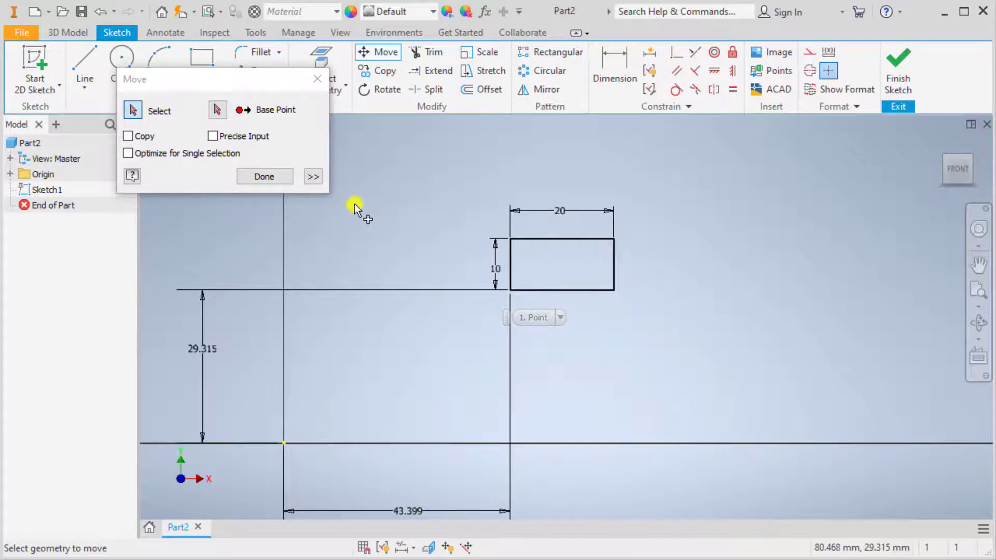
key("Escape")
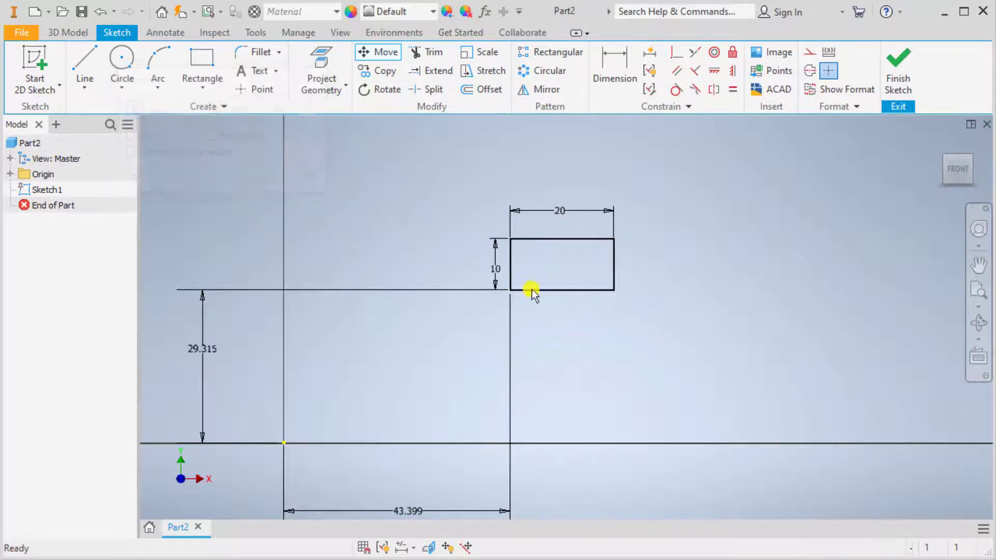
Step: Undo the last rectangle move, and move its right edge by the lower end slightly outward, keeping dimensions unrelaxed but removing geometric constraints
key("ctrl+z")
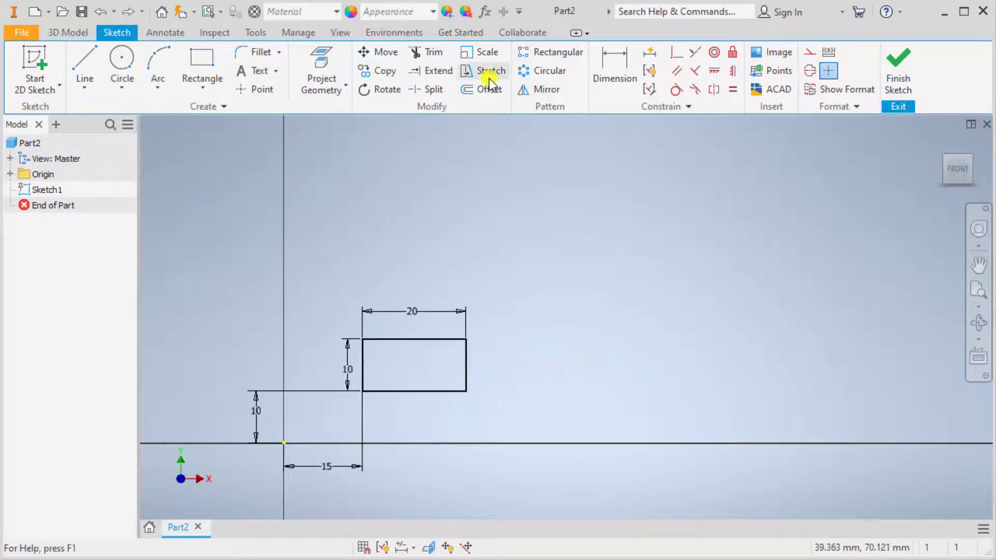
left_click(381, 52)
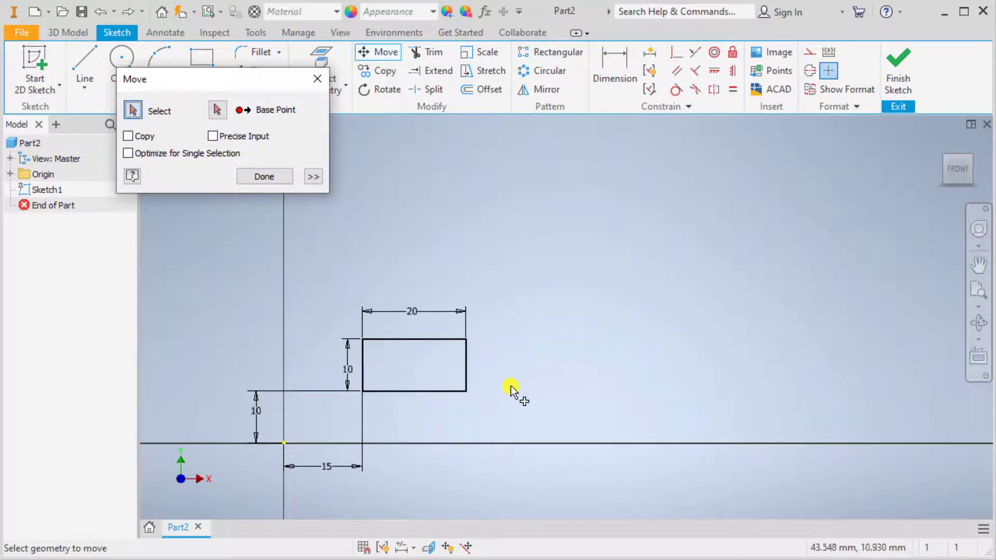
left_click(466, 369)
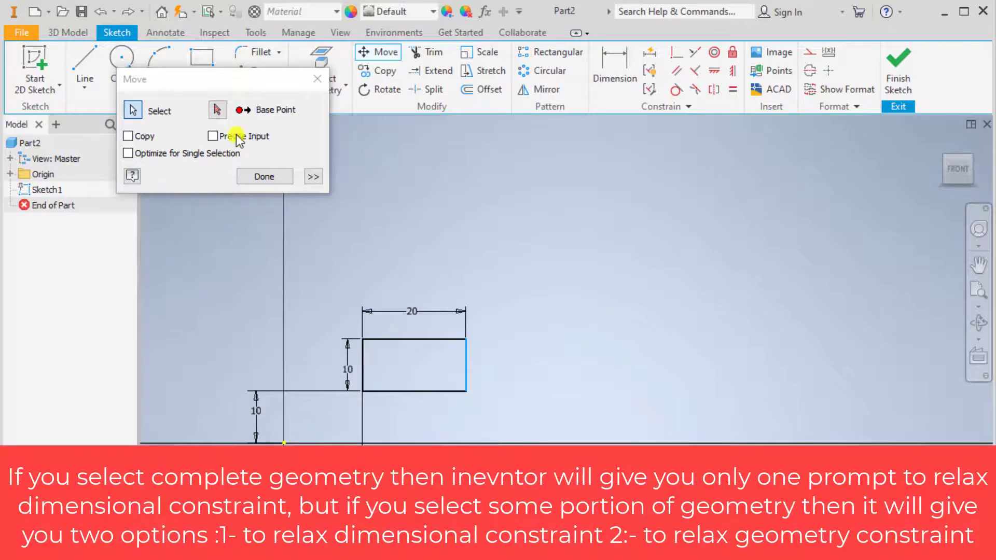
left_click(217, 110)
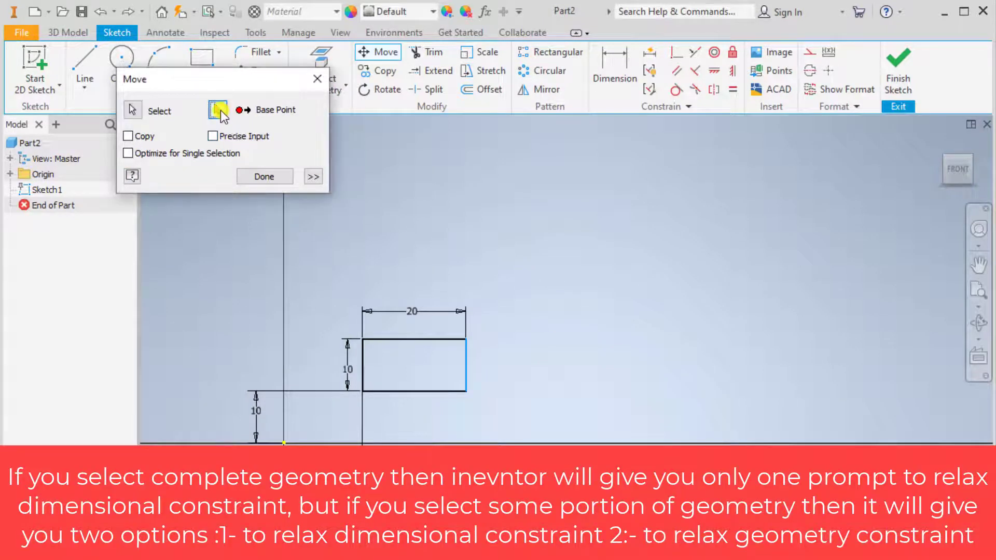
left_click(466, 392)
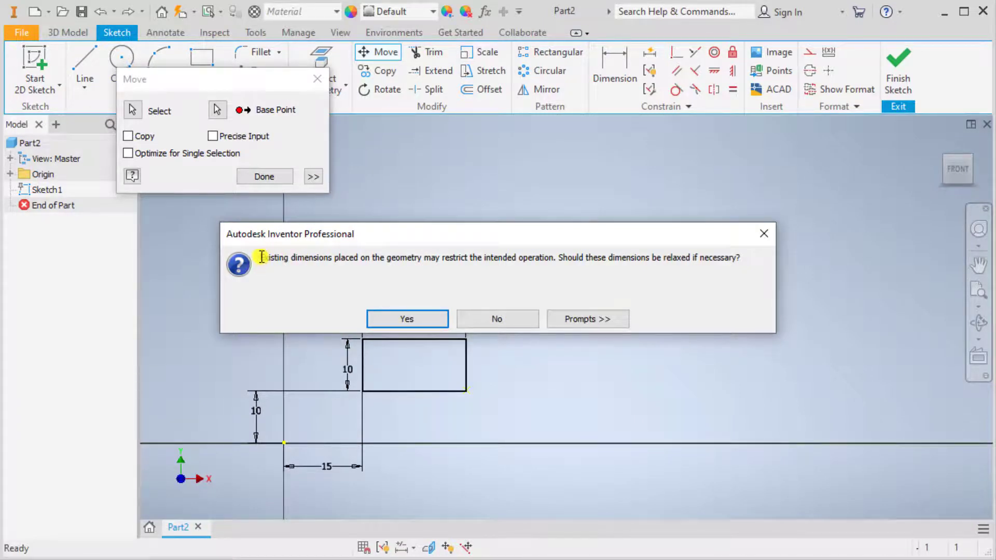
left_click_drag(260, 258, 743, 256)
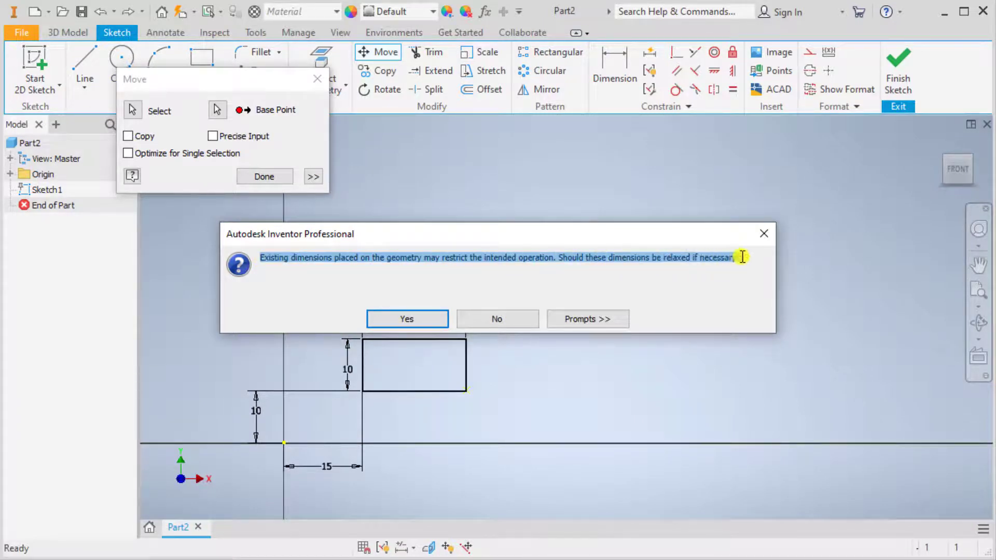
left_click(742, 260)
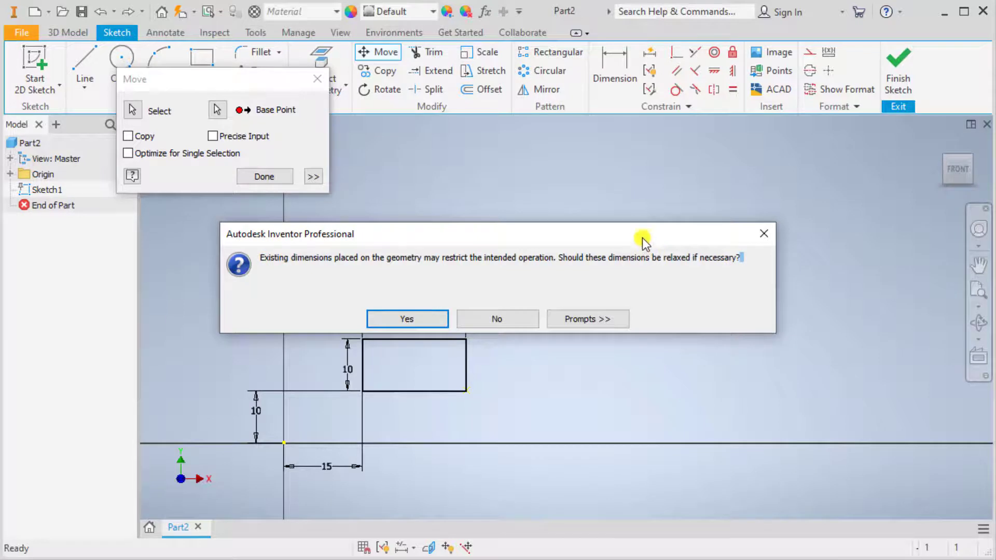
left_click_drag(641, 237, 791, 102)
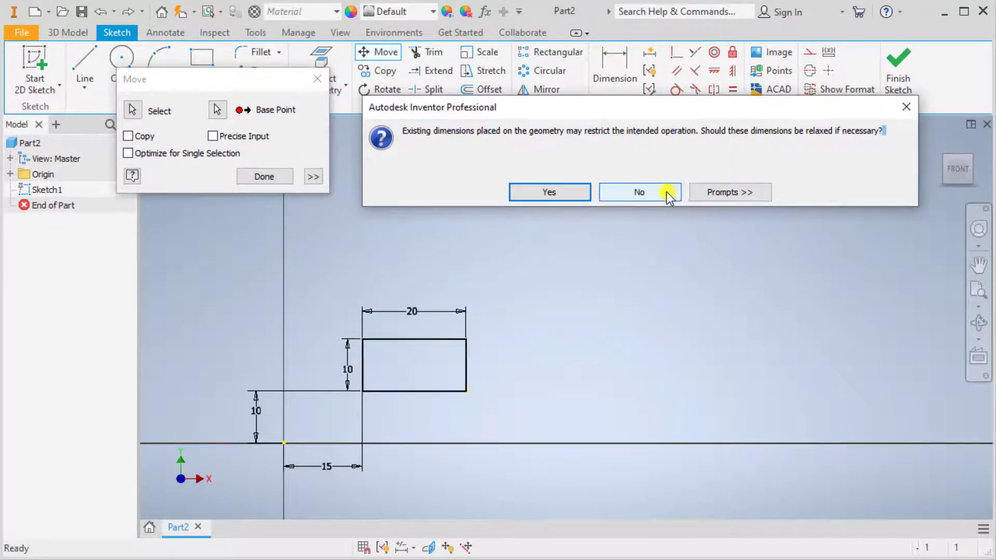
left_click(630, 198)
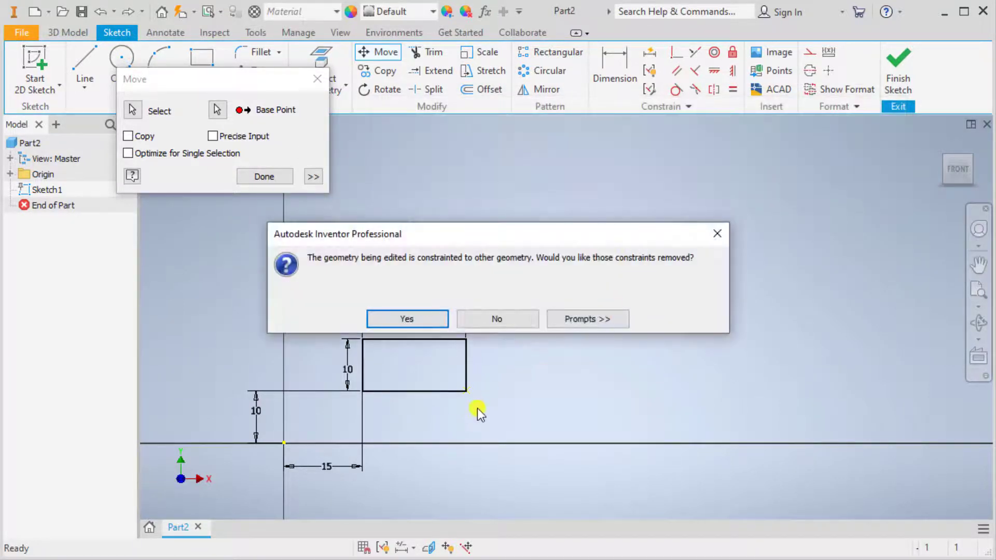
left_click_drag(501, 231, 641, 134)
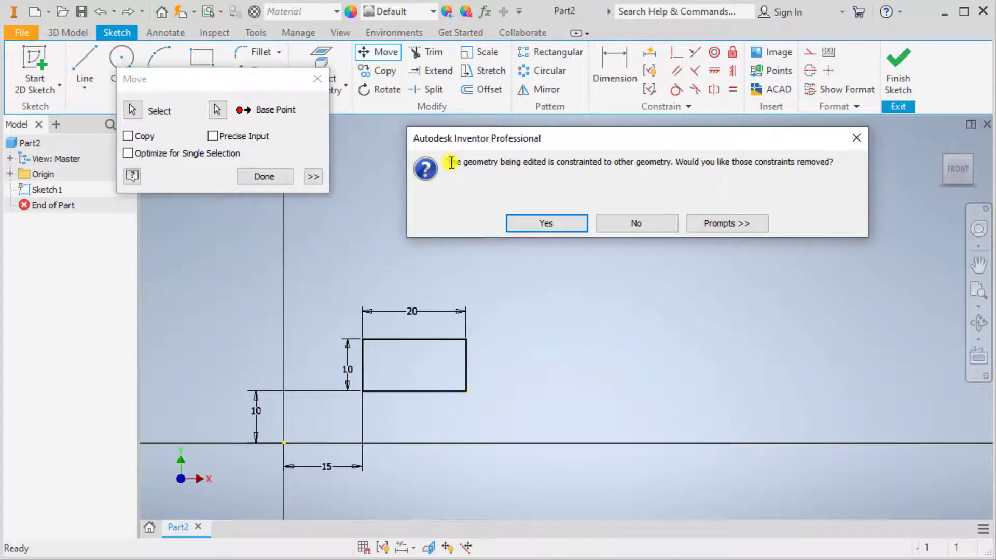
left_click_drag(446, 163, 836, 161)
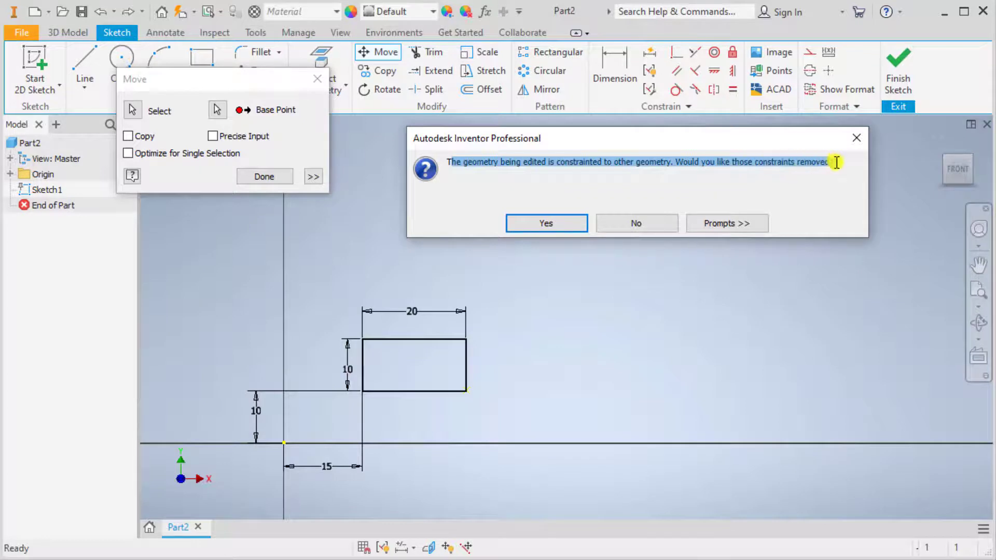
left_click(586, 192)
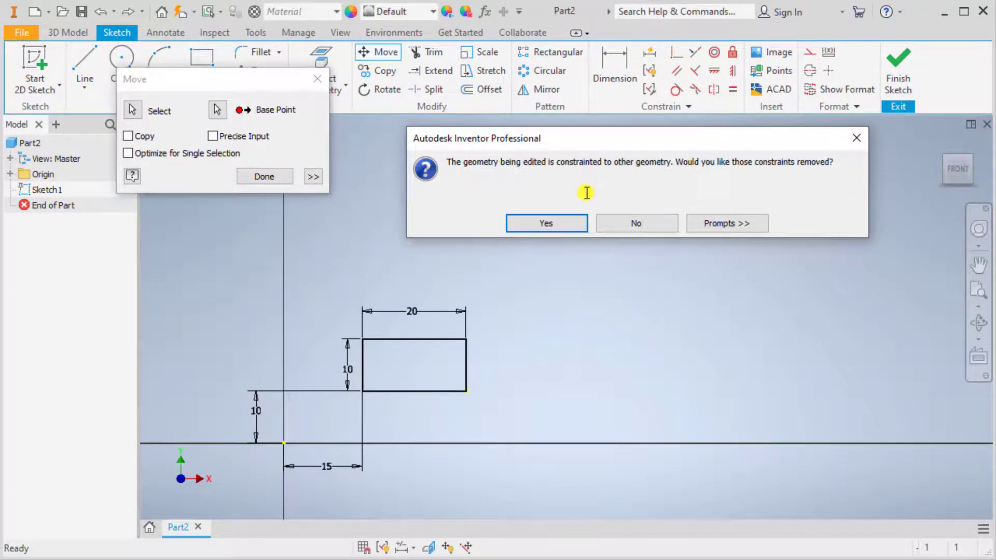
left_click(569, 222)
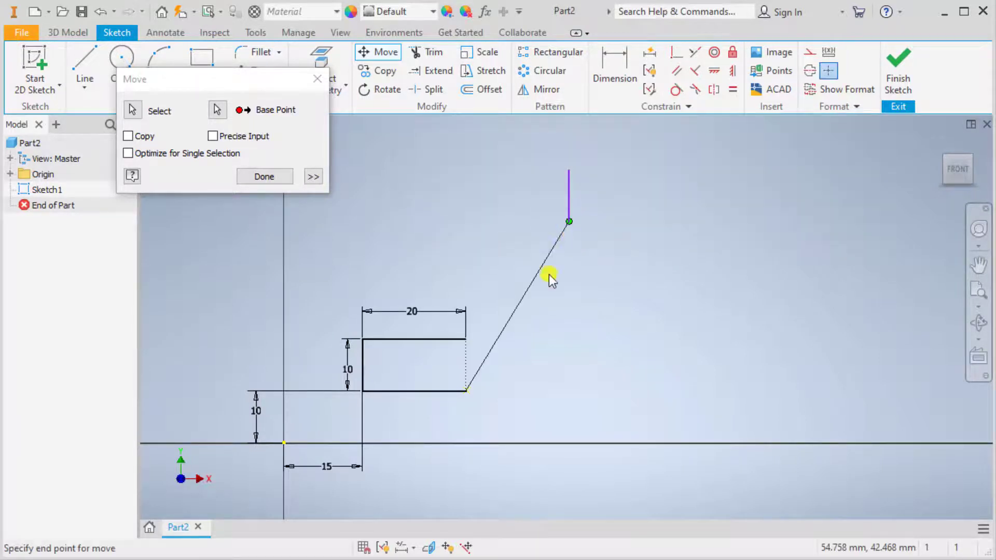
left_click(512, 384)
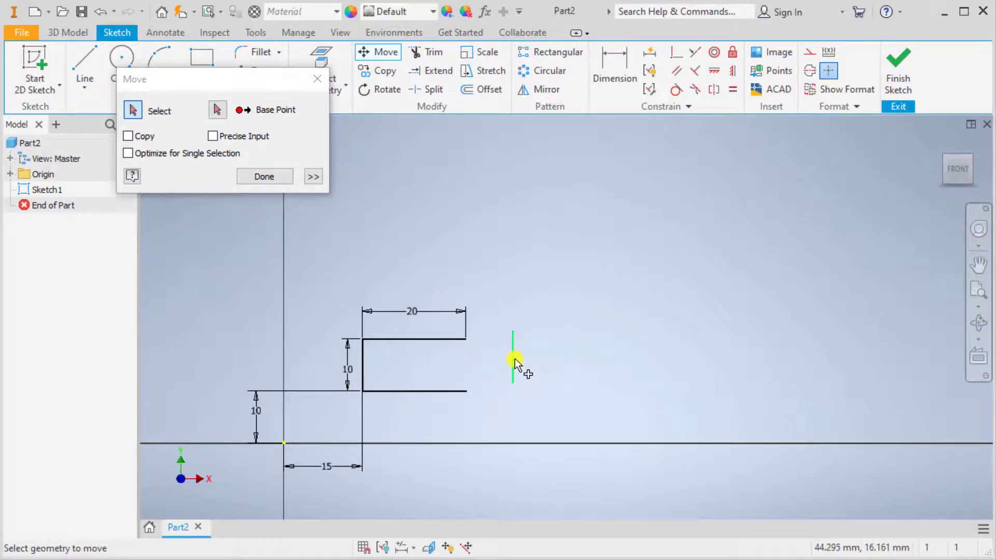
Step: Undo the edge move and move the right edge outward to a width of about 42.4 mm, relaxing dimensions but keeping geometric constraints
key("Escape")
key("ctrl+z")
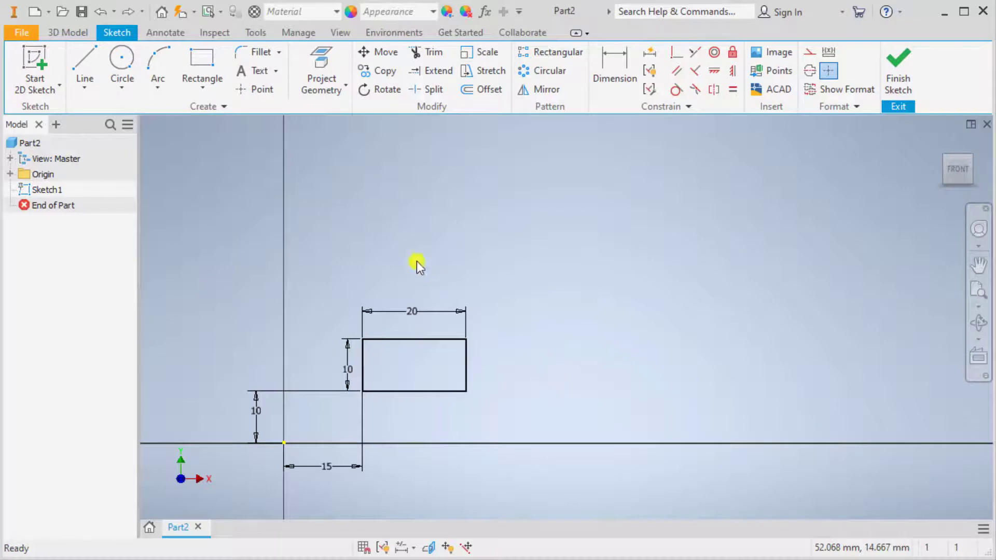
left_click(377, 55)
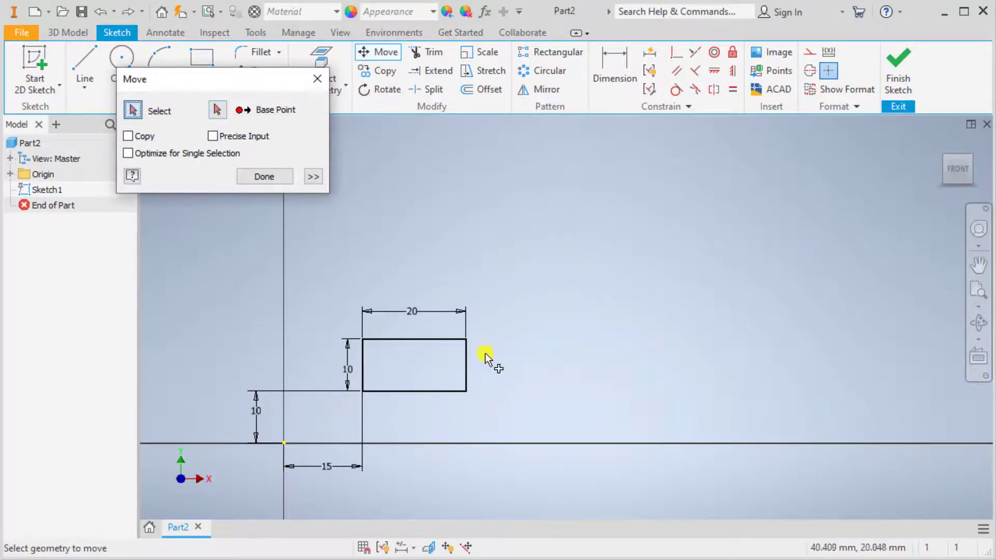
left_click(472, 371)
left_click(217, 110)
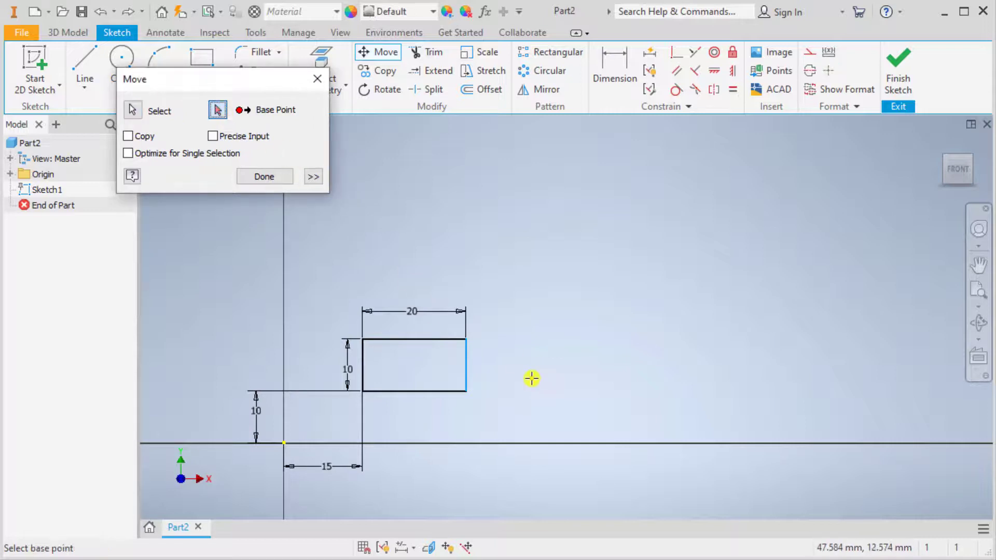
left_click(463, 392)
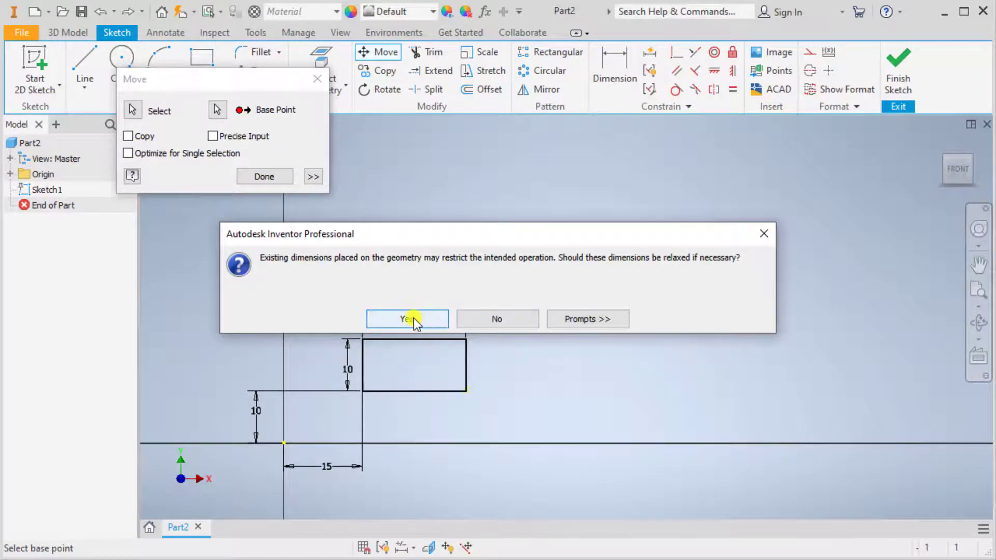
left_click(414, 319)
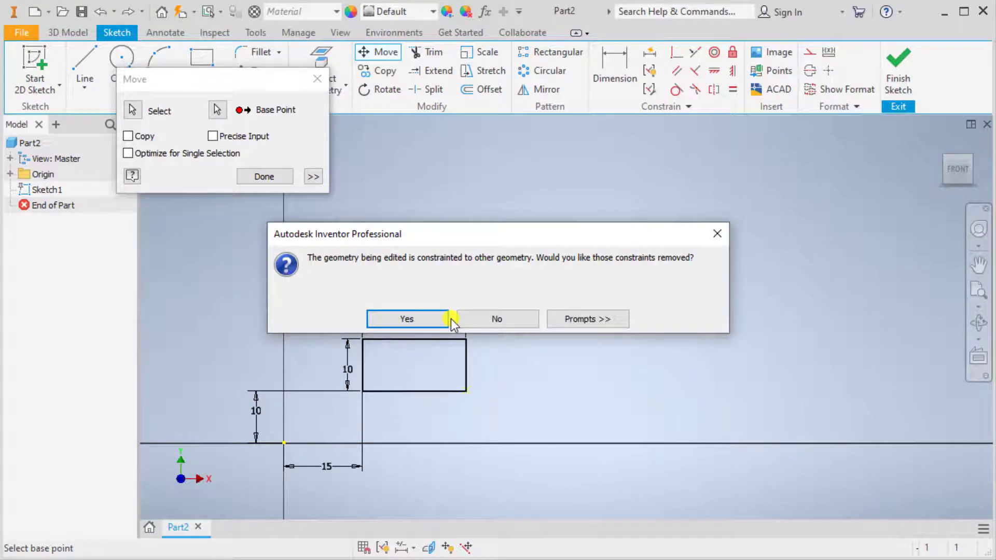
left_click(493, 318)
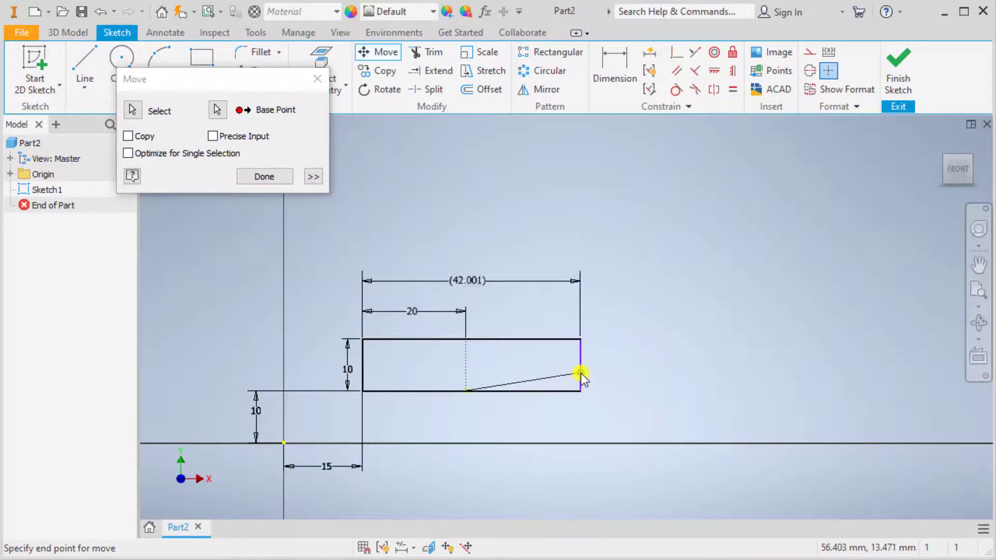
left_click(582, 373)
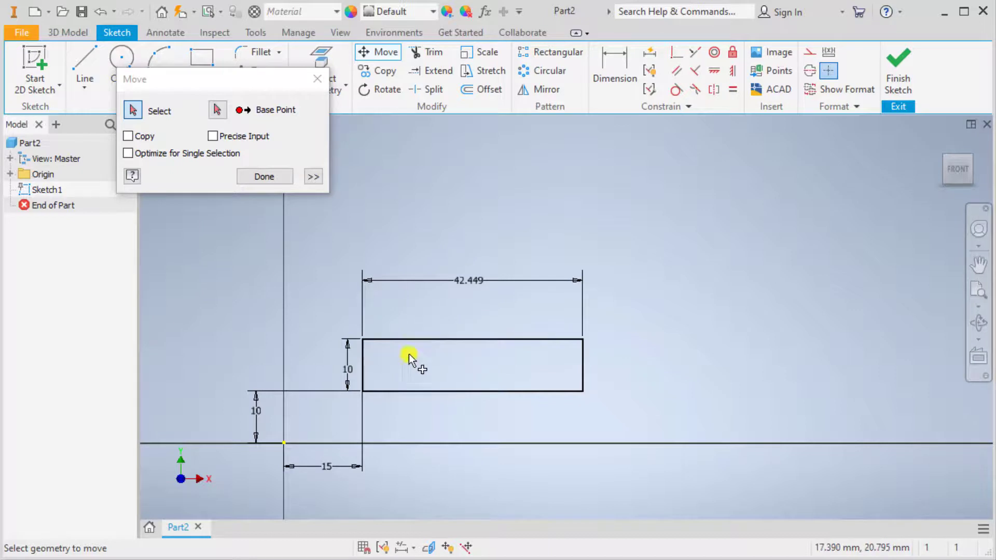
Step: Try the alternative settings for relaxing dimensional constraints, restore Prompt, and finish the Move command
left_click(313, 177)
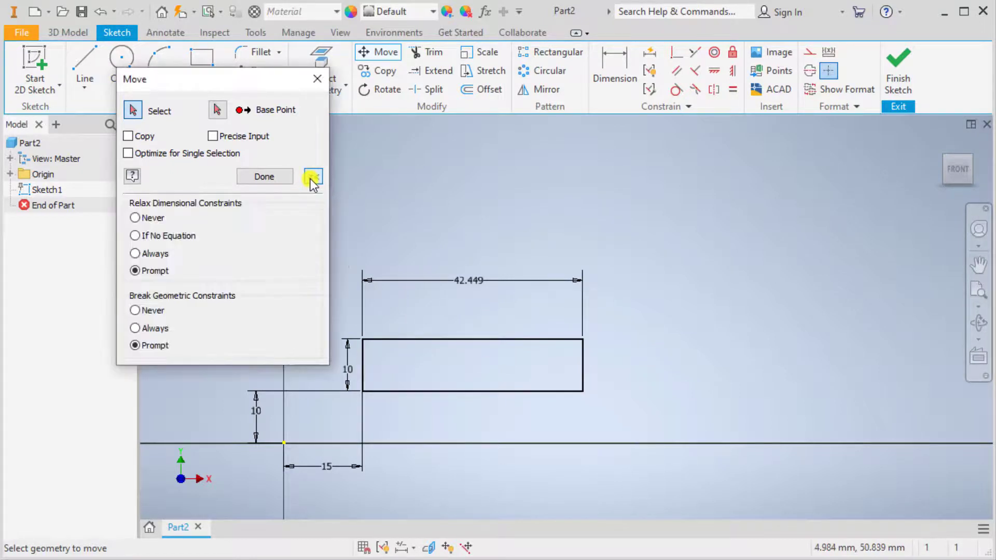
left_click(313, 177)
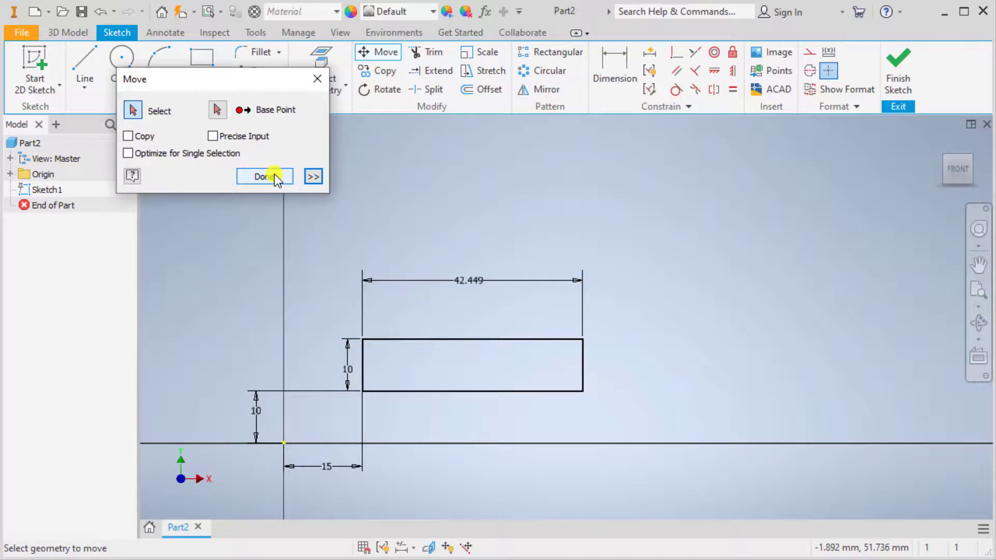
left_click(313, 176)
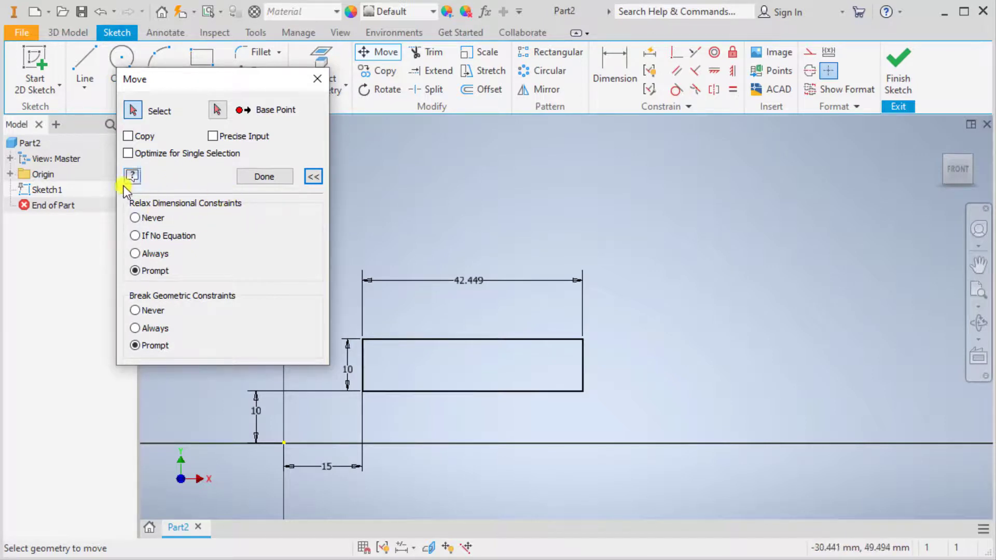
left_click(151, 254)
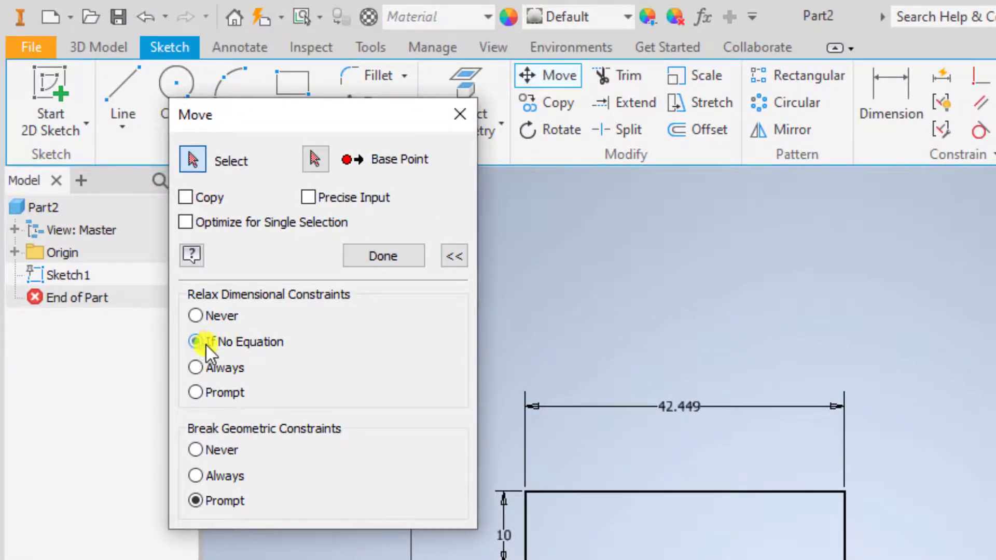
left_click(196, 316)
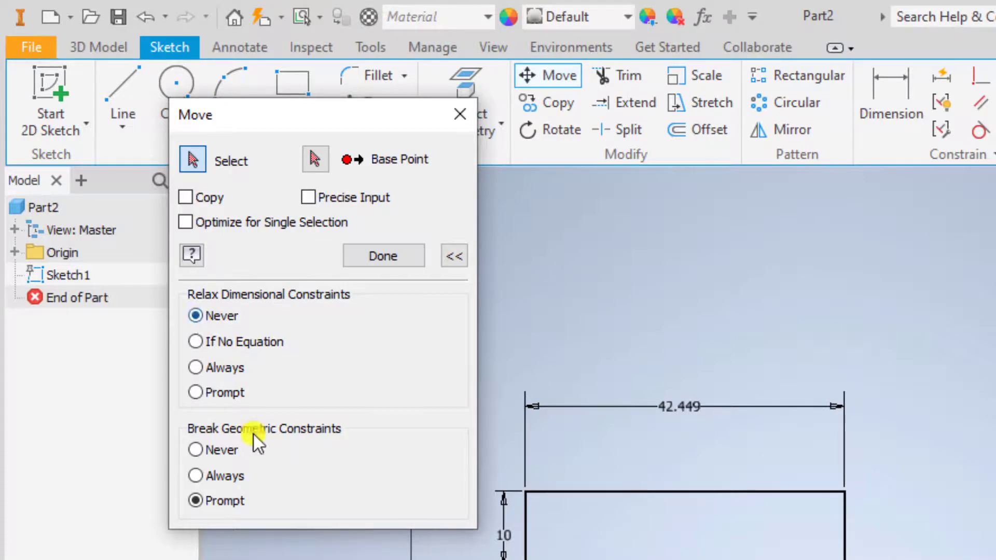
left_click(221, 393)
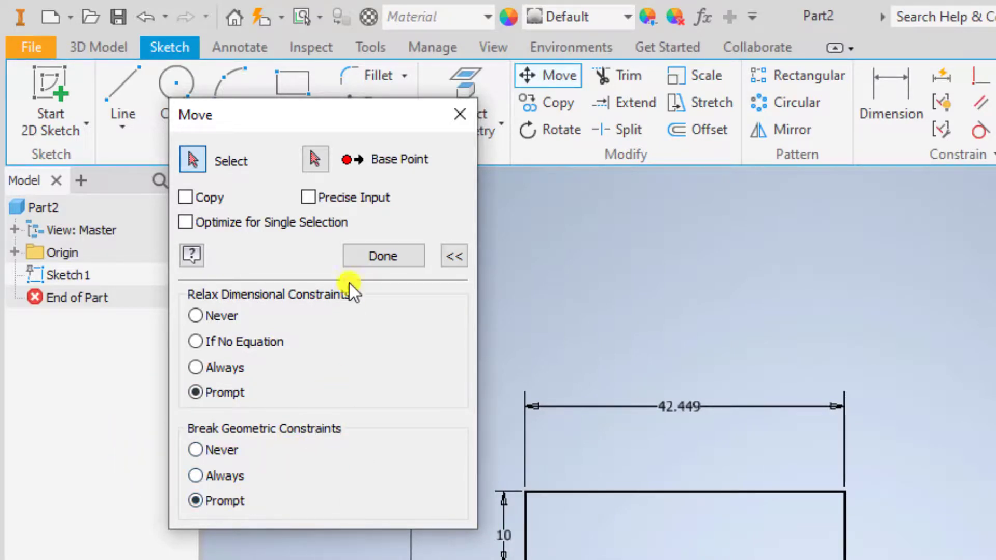
left_click(390, 262)
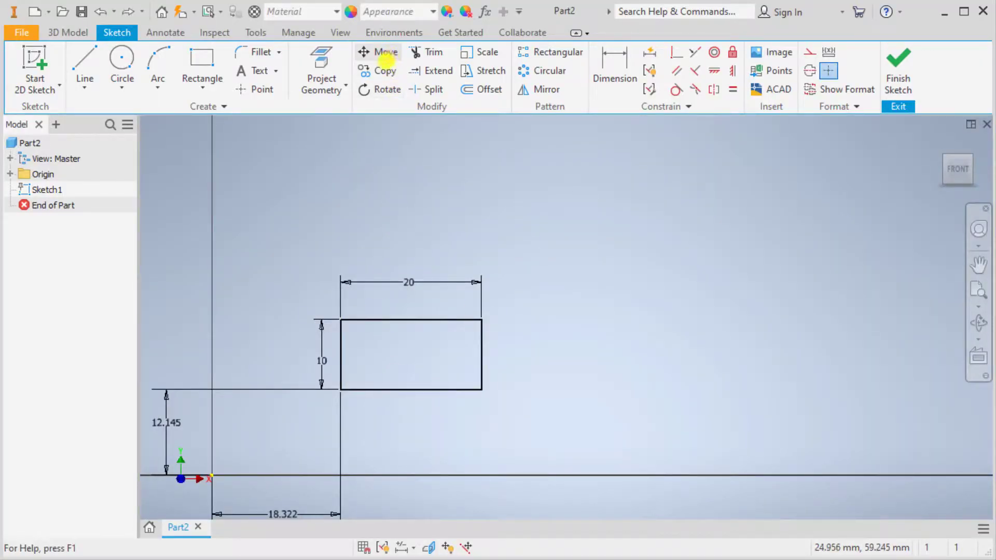
Step: Copy the whole rectangle from its lower-left corner and place three copies to the right of the original
left_click(384, 70)
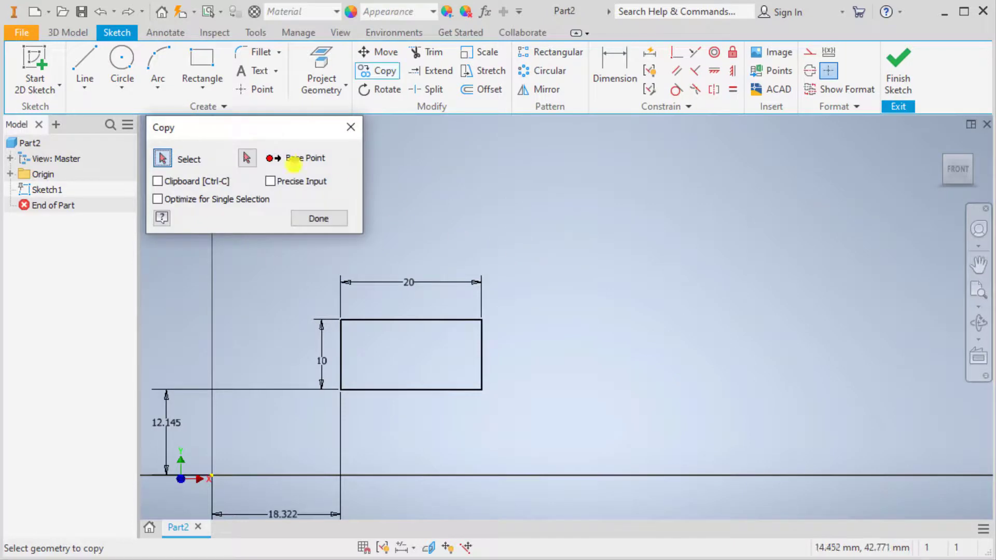
left_click_drag(312, 286, 538, 439)
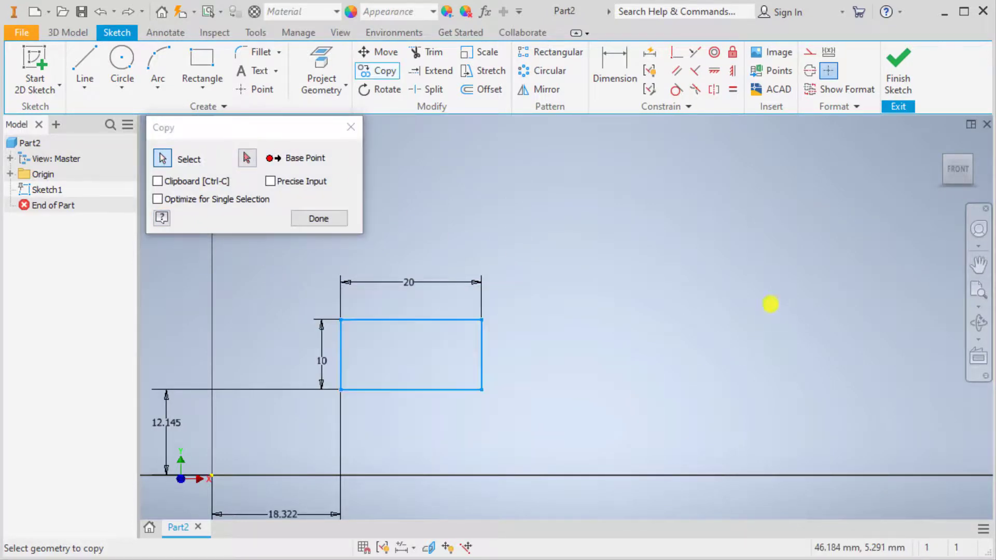
left_click(247, 157)
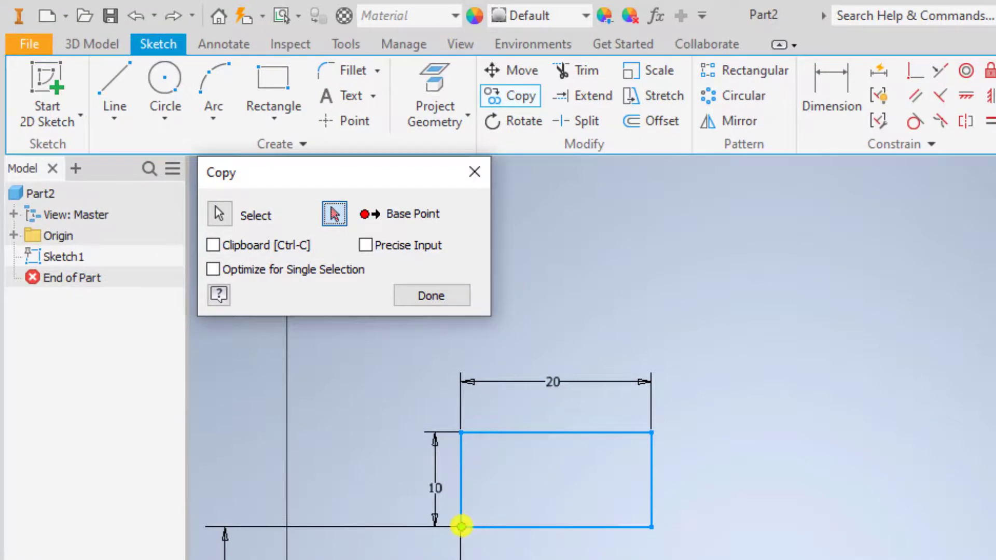
left_click(461, 526)
left_click(787, 353)
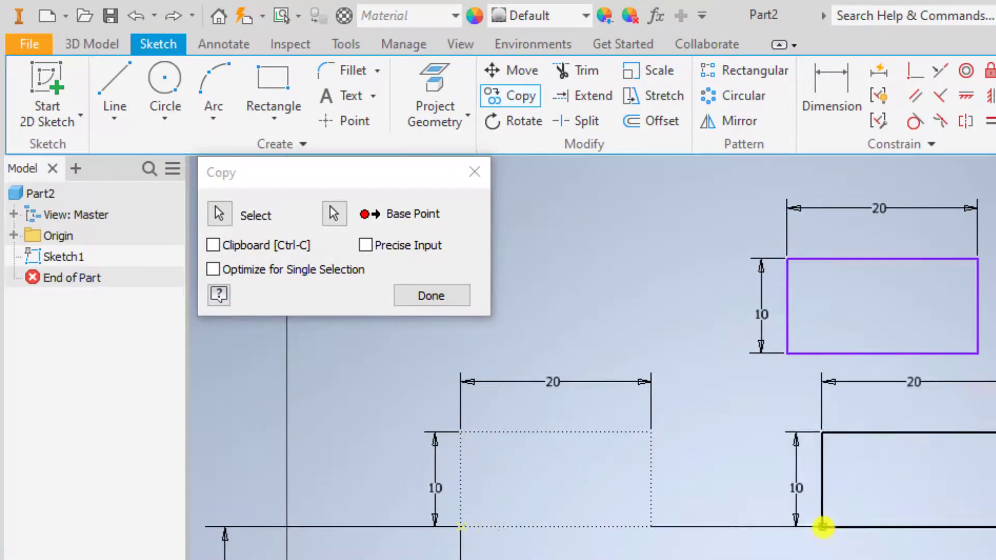
left_click(824, 559)
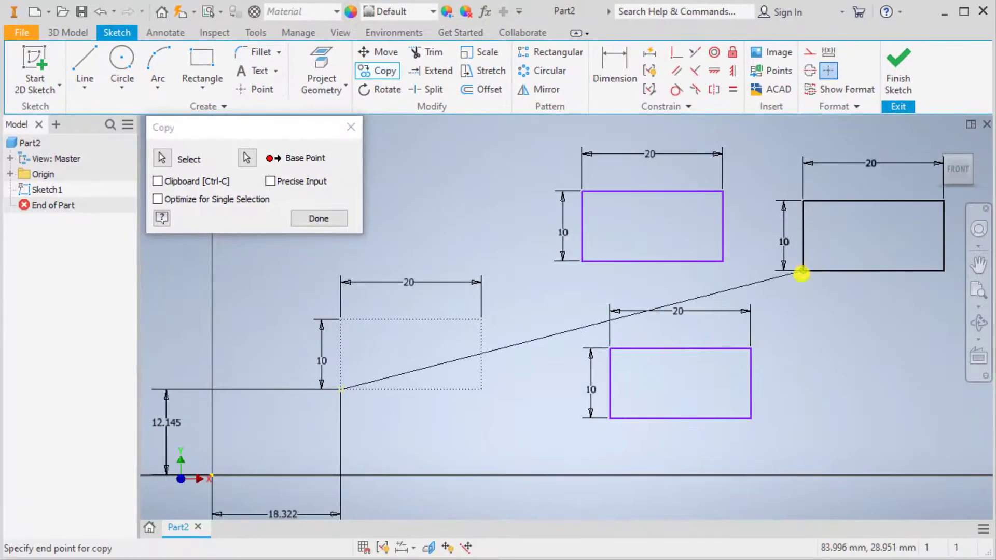
left_click(803, 271)
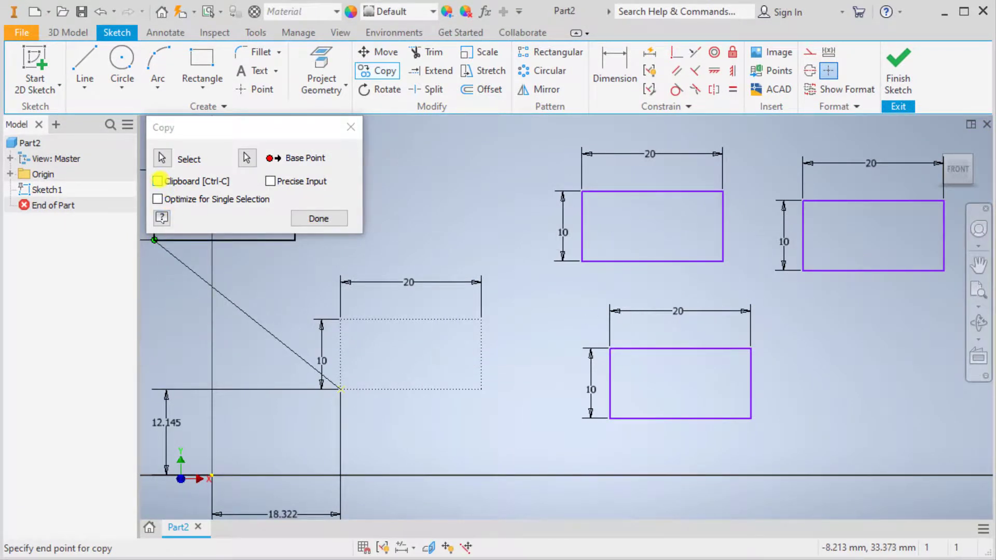
Step: Finish the Copy command with the Clipboard option enabled and paste one copy of the rectangle into the sketch
left_click(157, 181)
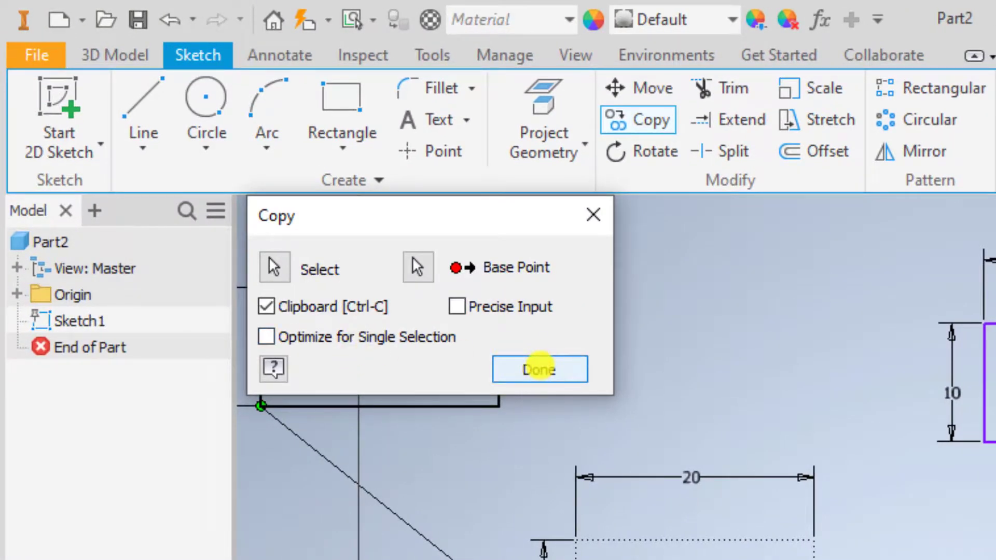
left_click(539, 370)
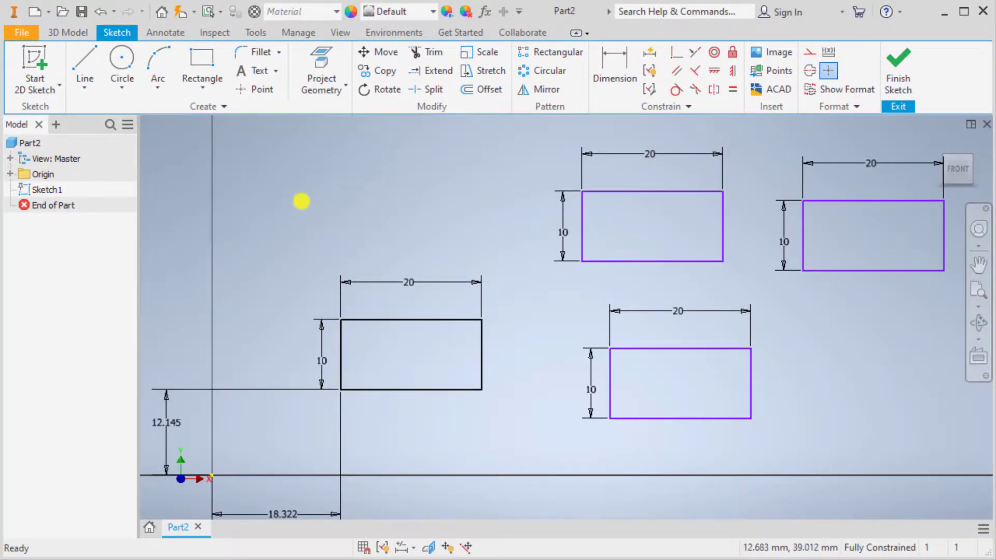
key("ctrl+v")
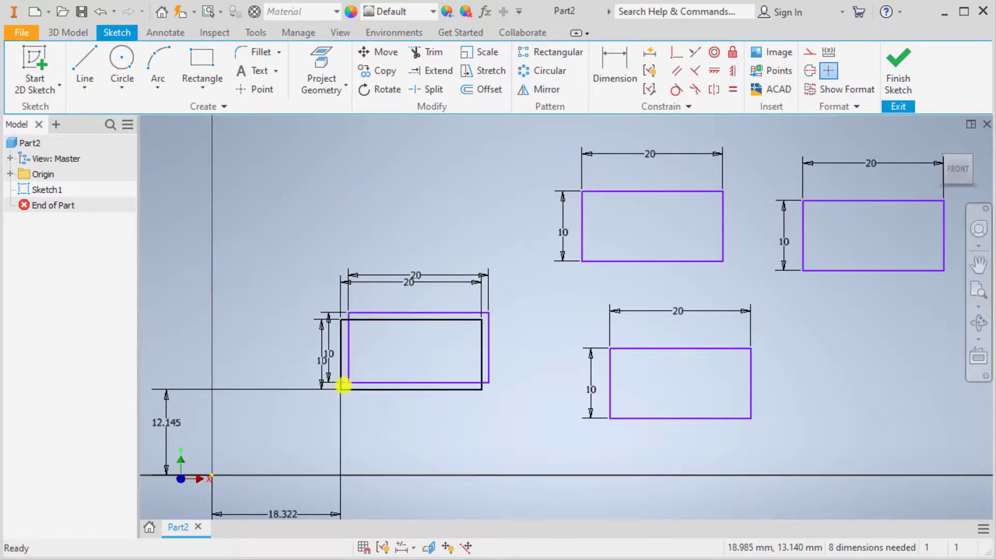
Step: Paste five more copies of the rectangle from the clipboard
scroll(350, 394, "down", 2)
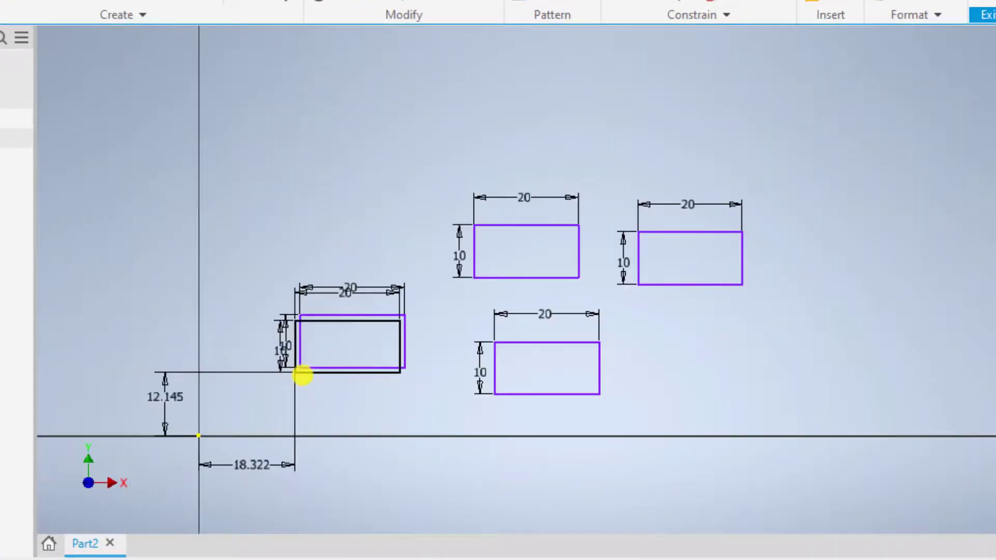
scroll(303, 375, "up", 5)
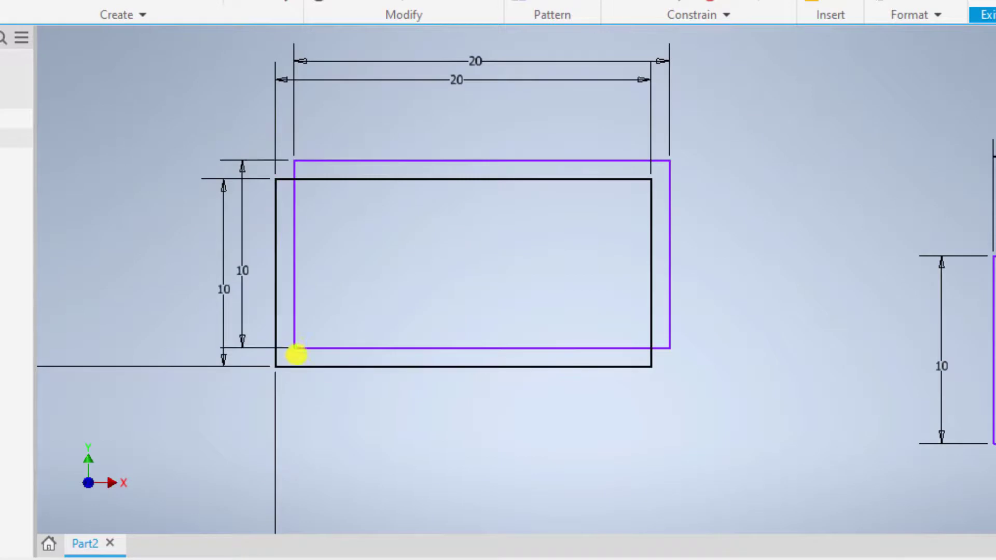
scroll(329, 314, "down", 3)
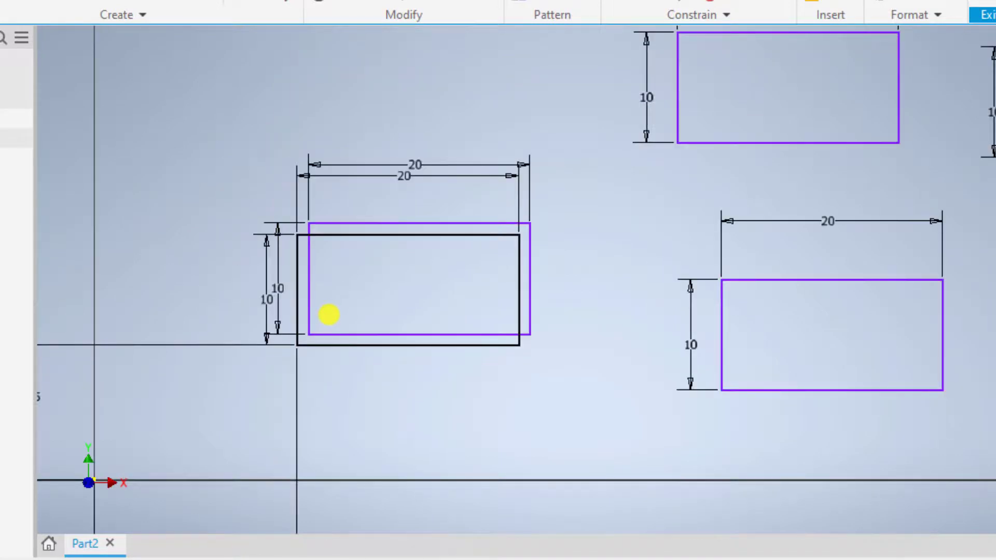
key("ctrl+v")
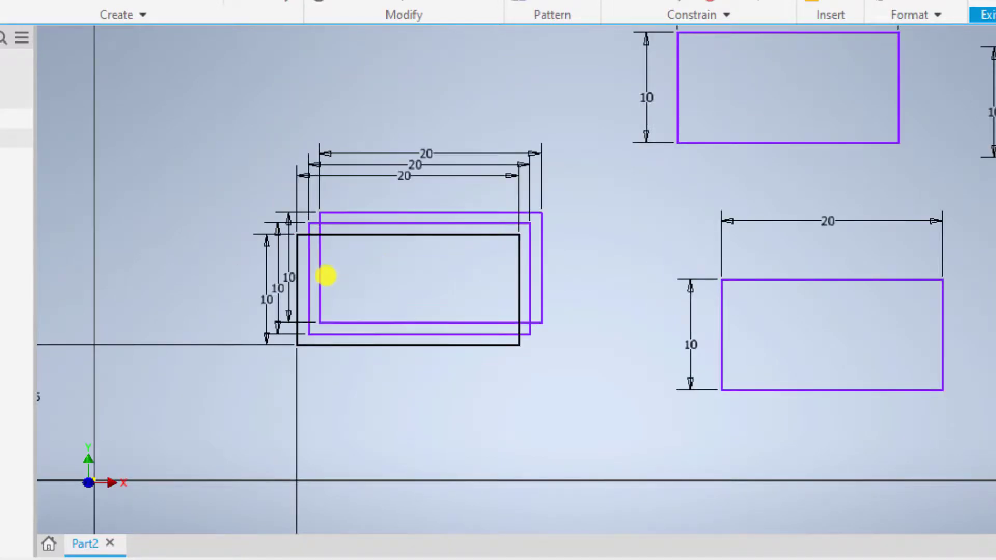
key("ctrl+v")
key("ctrl+v")
key("ctrl+v")
key("ctrl+v")
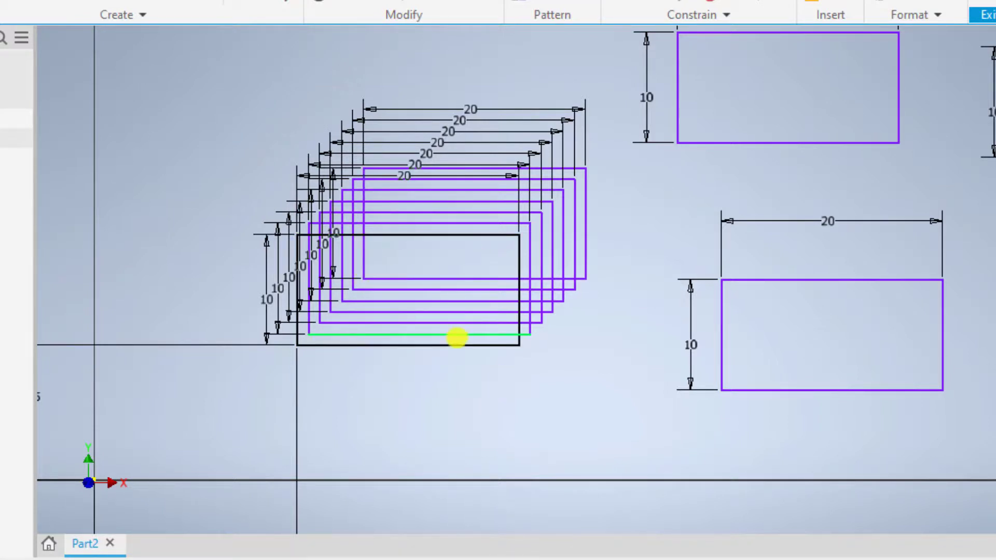
Step: Undo all the pasted and placed copies so only the original 20 by 10 mm rectangle remains
key("ctrl+z")
key("ctrl+z")
key("ctrl+z")
key("ctrl+z")
key("ctrl+z")
key("ctrl+z")
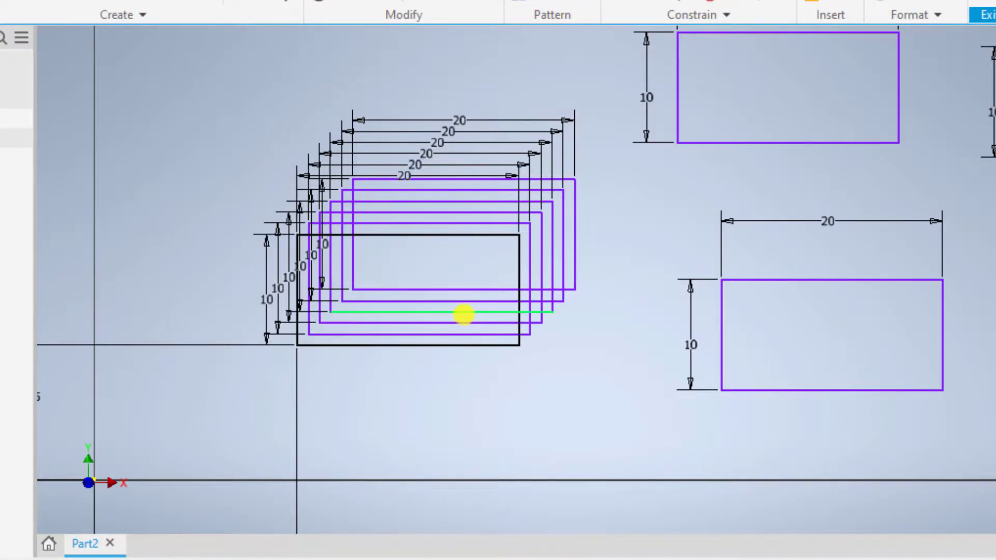
key("ctrl+z")
key("ctrl+z")
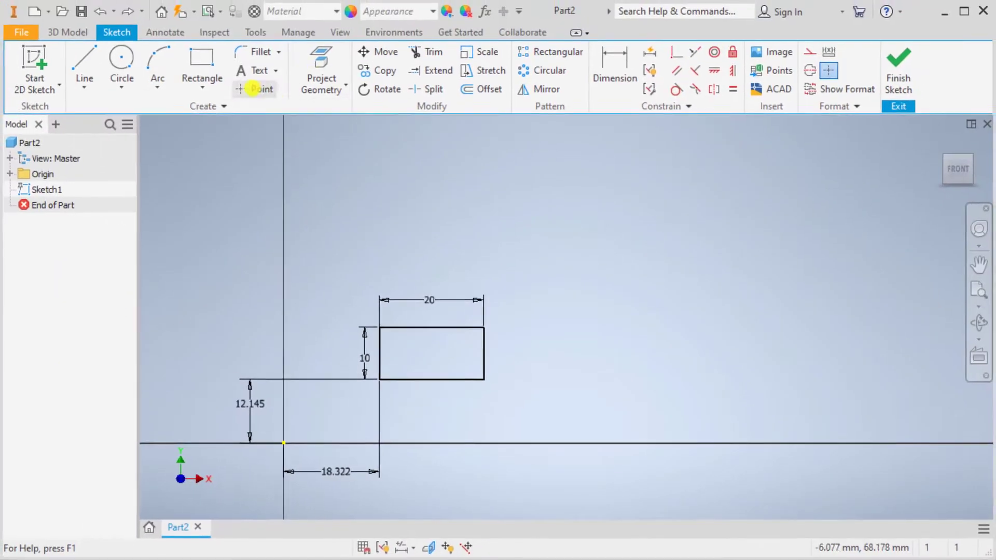
left_click(388, 92)
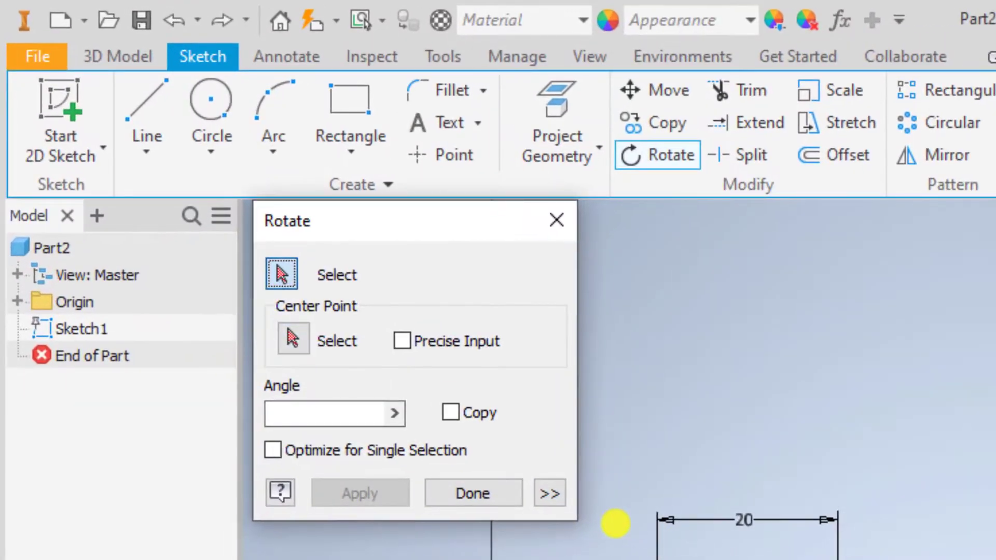
left_click_drag(615, 524, 861, 559)
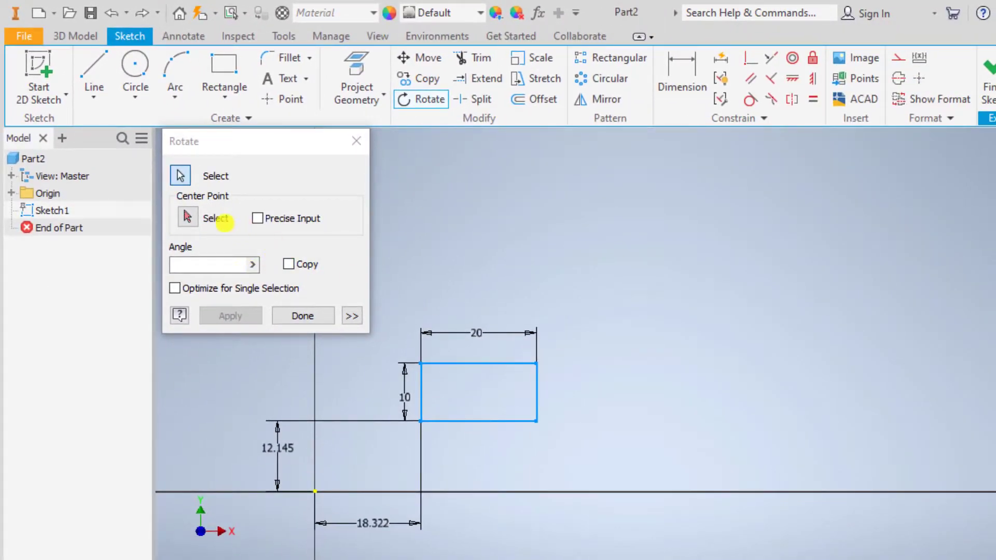
left_click(221, 218)
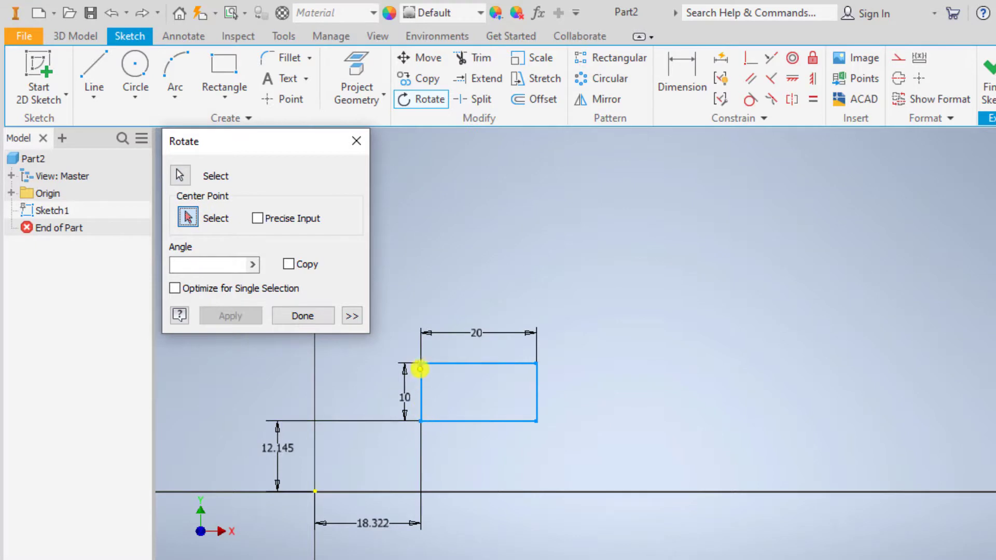
left_click(421, 365)
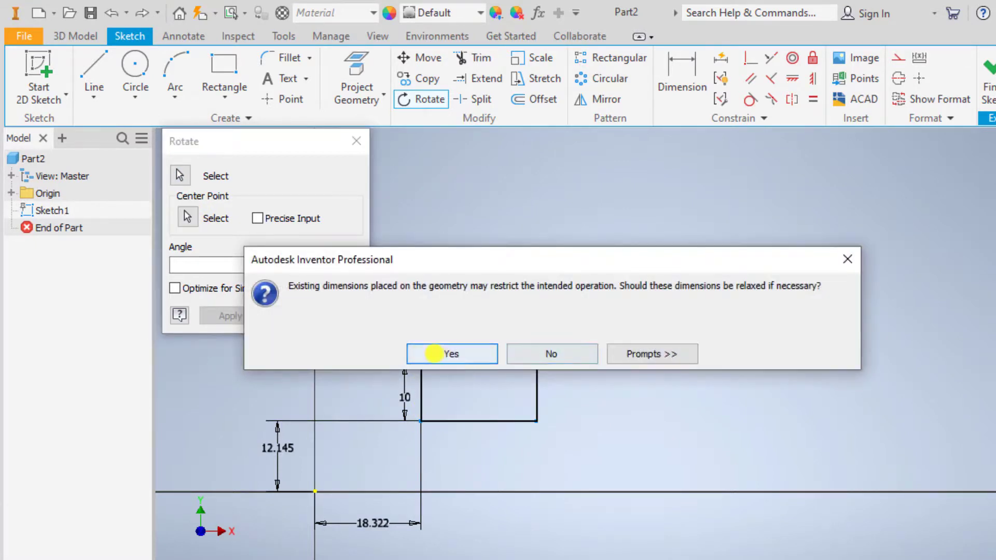
left_click(483, 353)
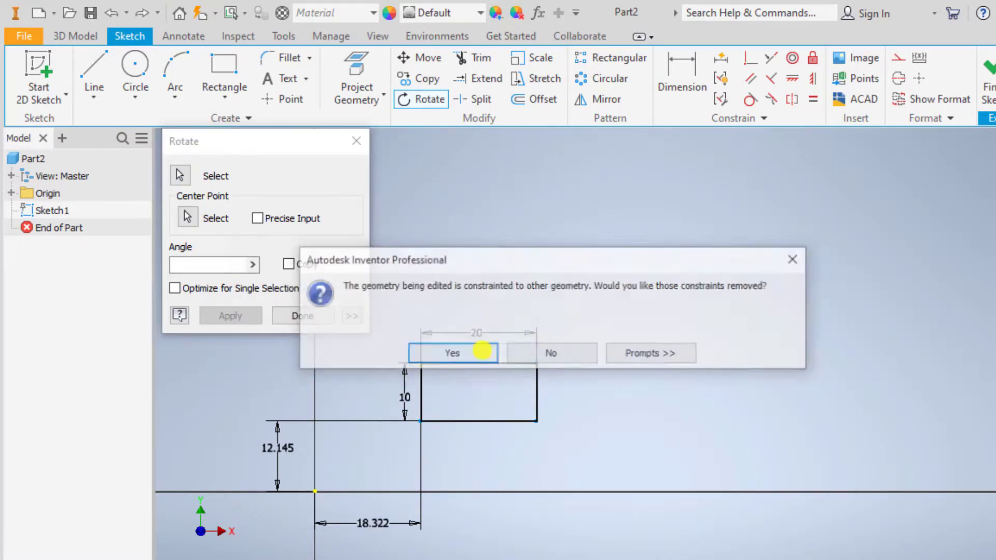
left_click(465, 352)
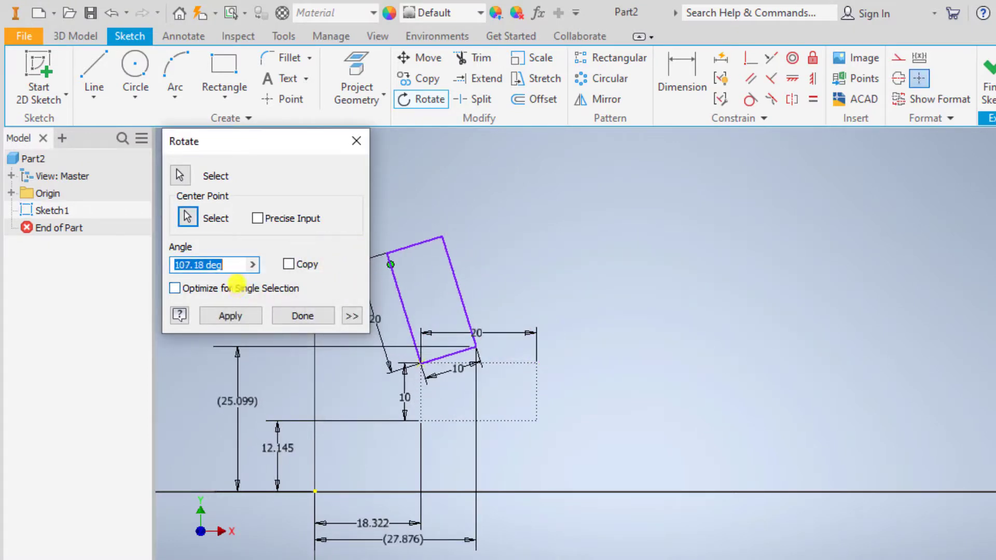
left_click(232, 265)
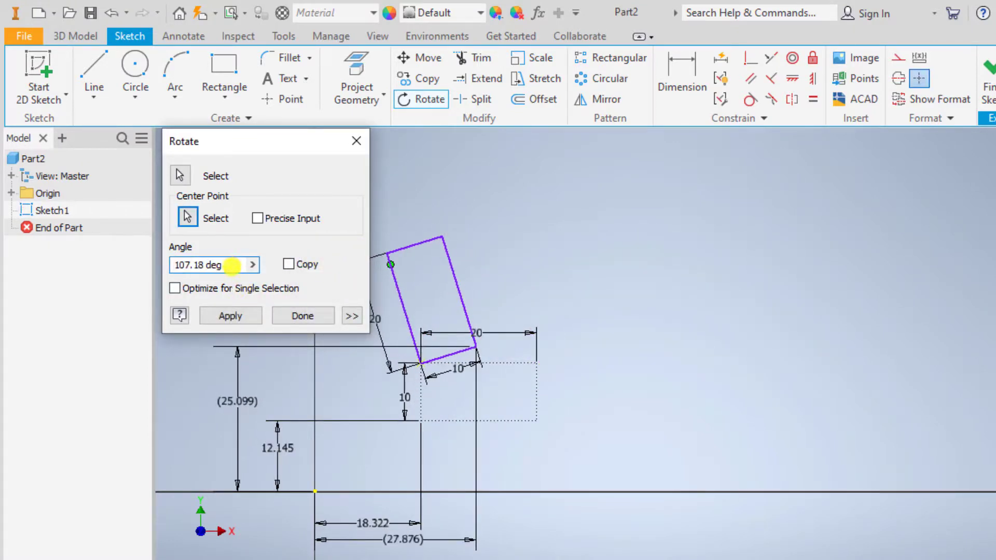
left_click(253, 265)
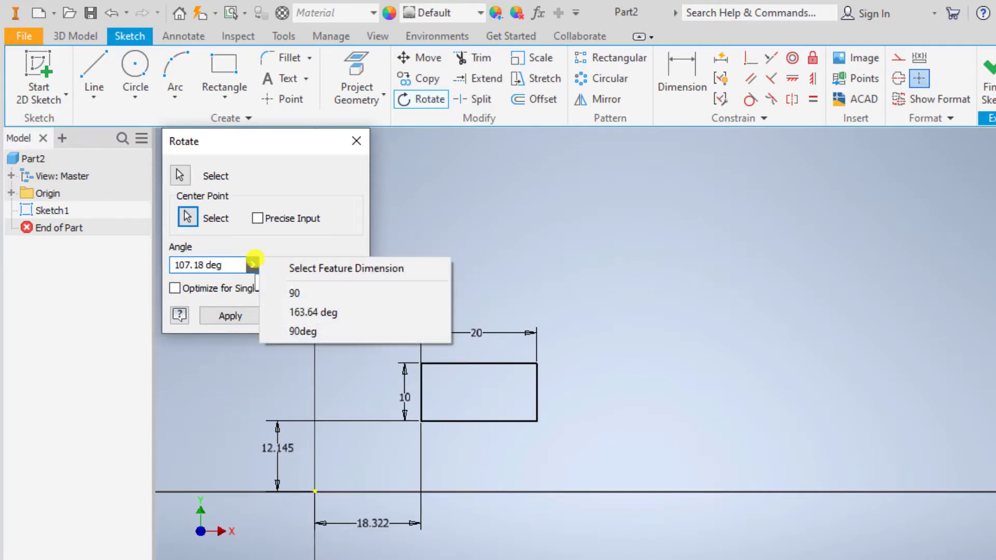
left_click(289, 293)
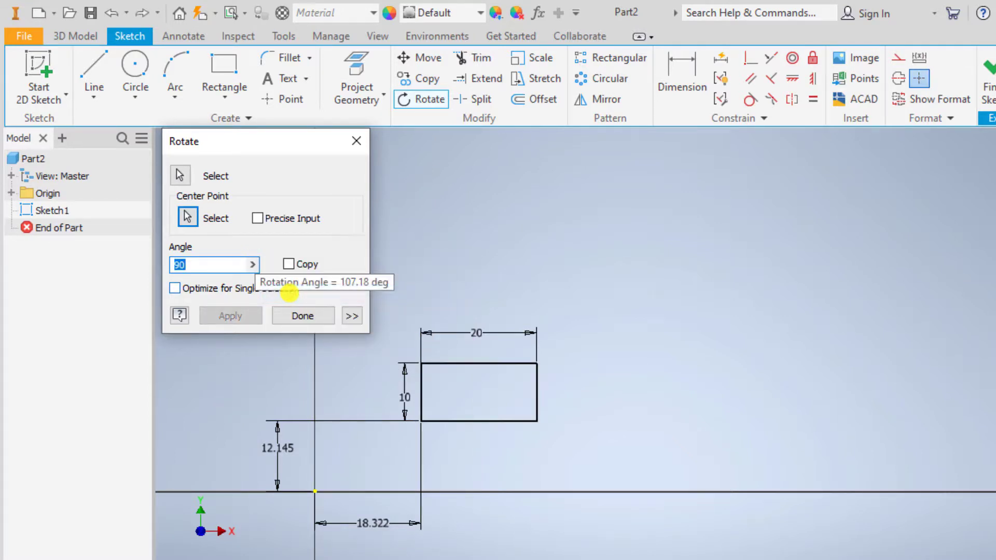
left_click(301, 314)
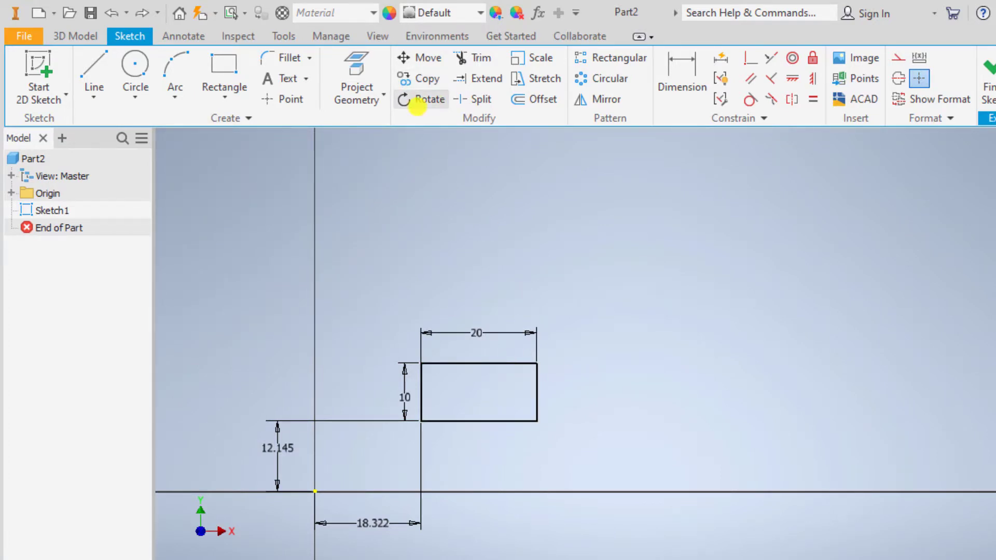
Step: Rotate the whole rectangle 90 degrees about its upper-left corner, relaxing dimensions, and finish the Rotate command
left_click(413, 99)
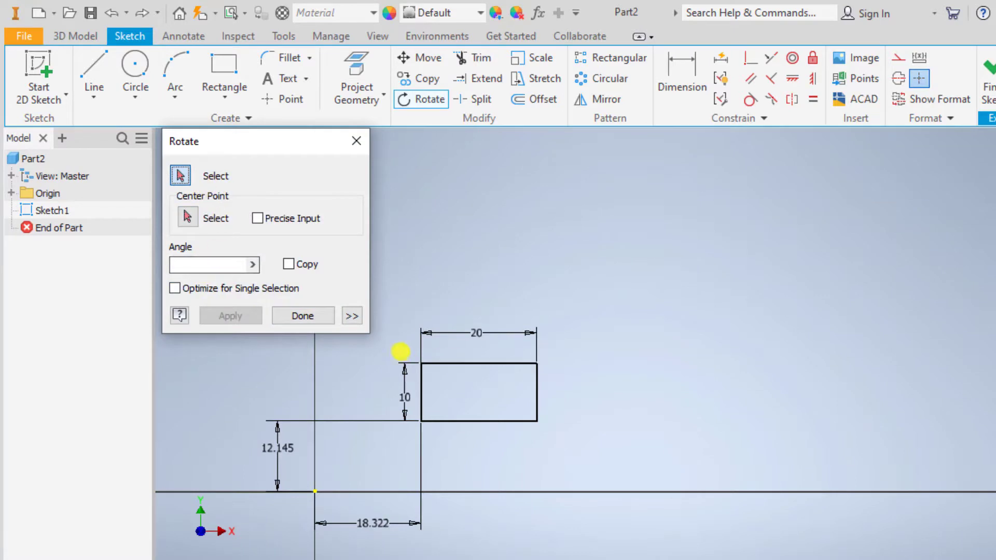
left_click_drag(399, 341, 578, 459)
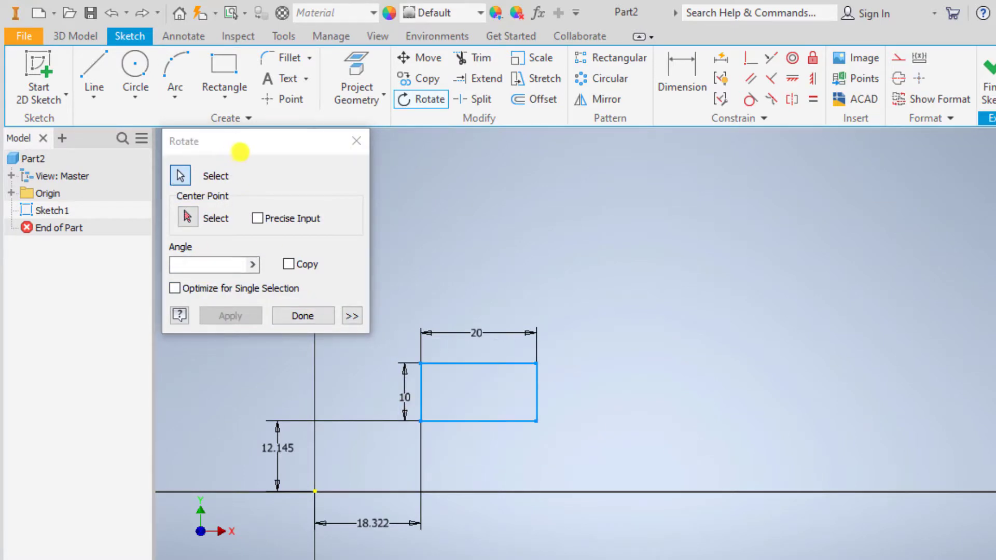
left_click_drag(244, 150, 96, 130)
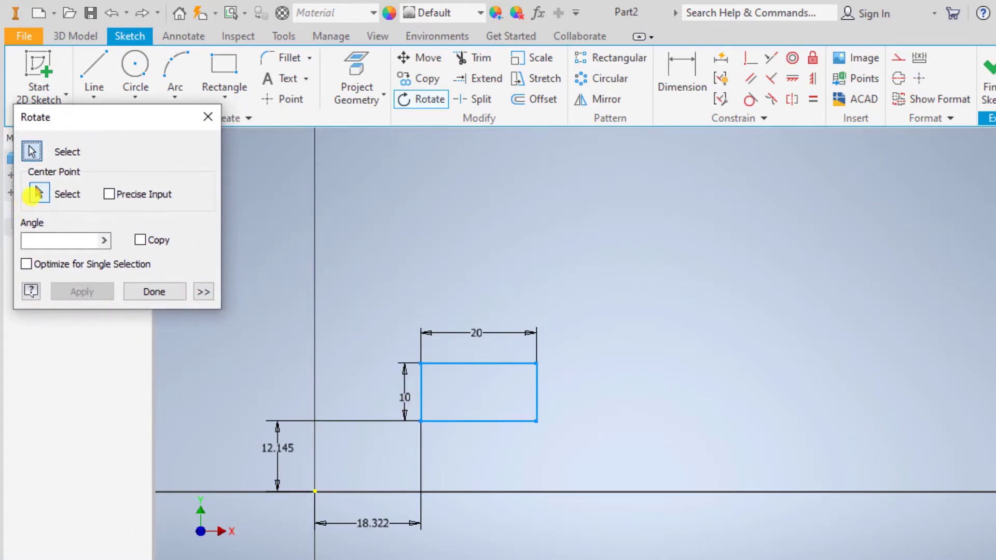
left_click(38, 194)
left_click(421, 361)
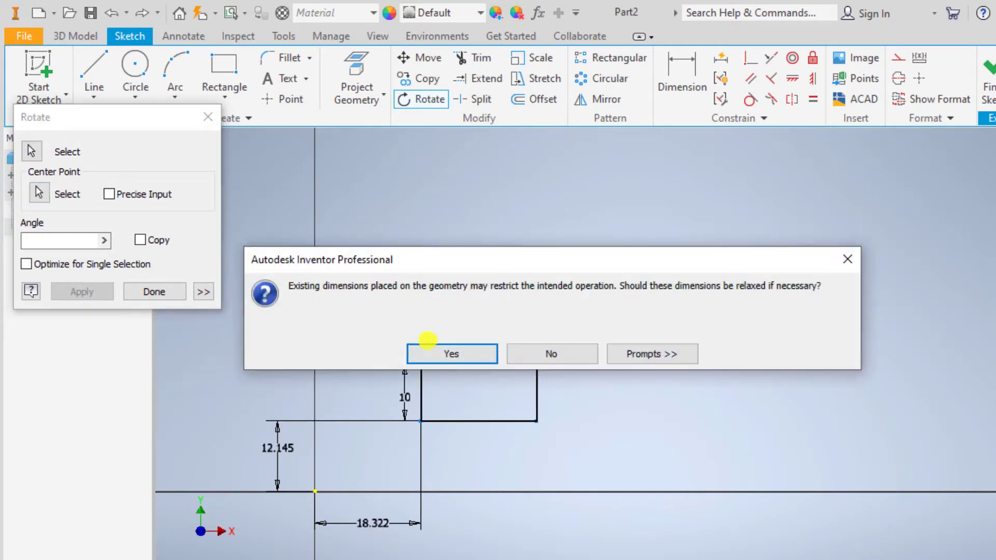
left_click(450, 350)
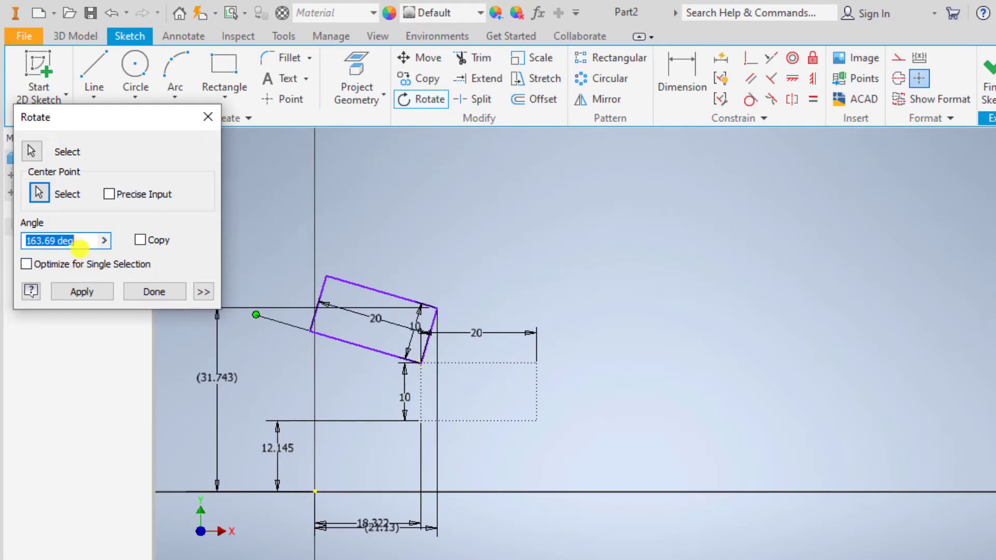
left_click(82, 240)
left_click_drag(82, 239, 15, 242)
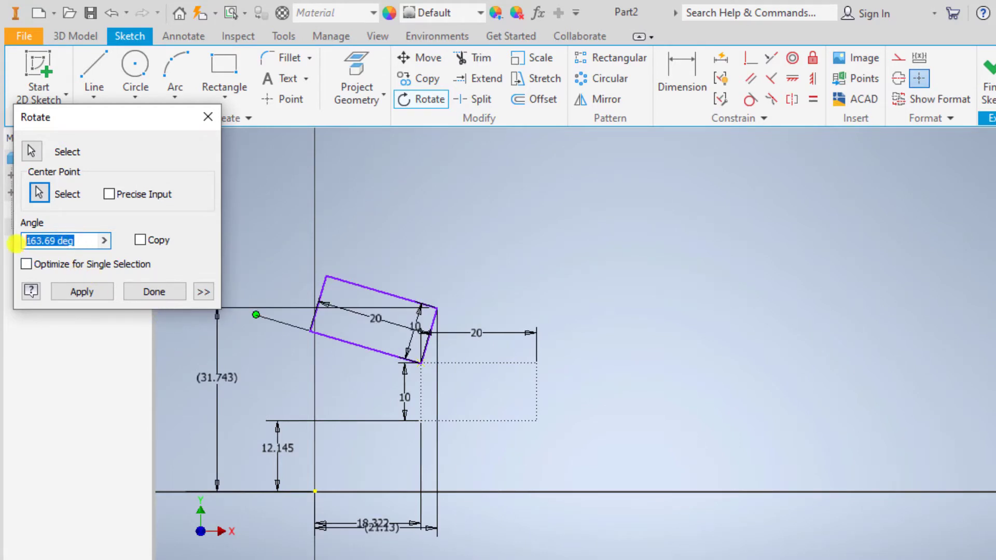
type("90")
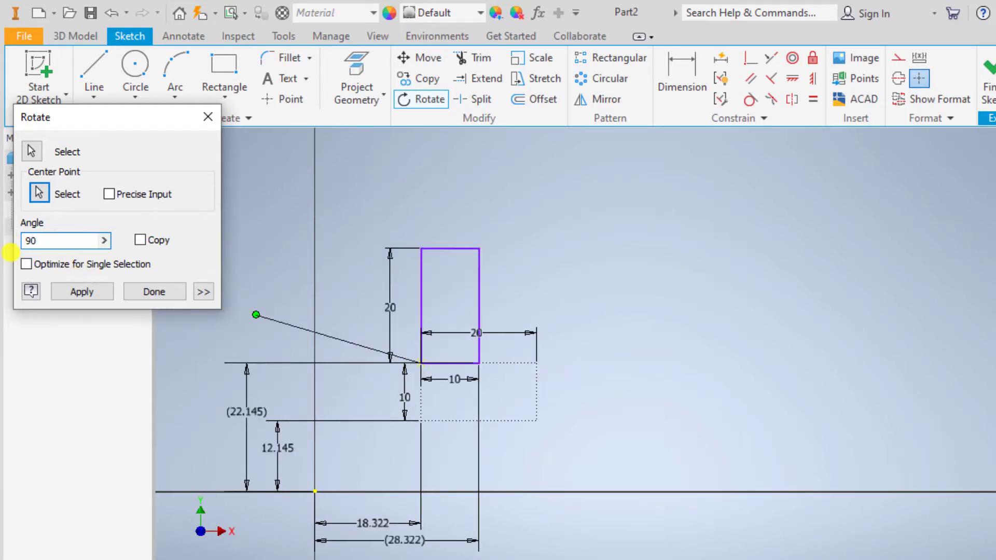
key("Return")
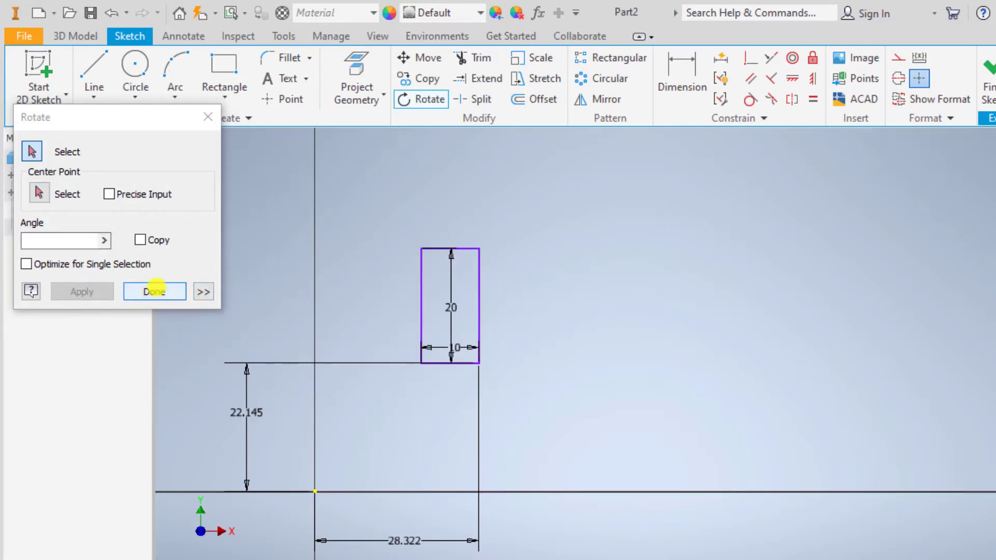
left_click(154, 291)
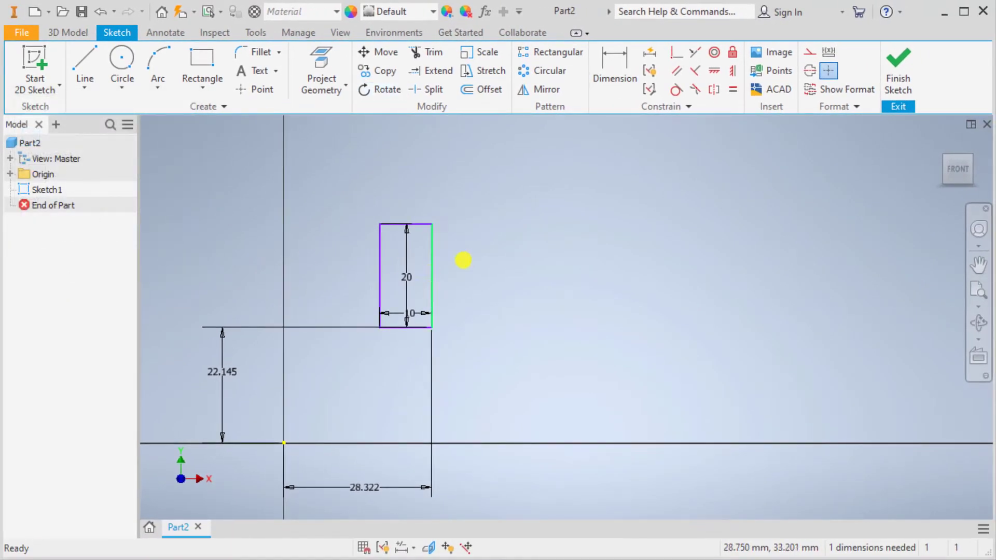